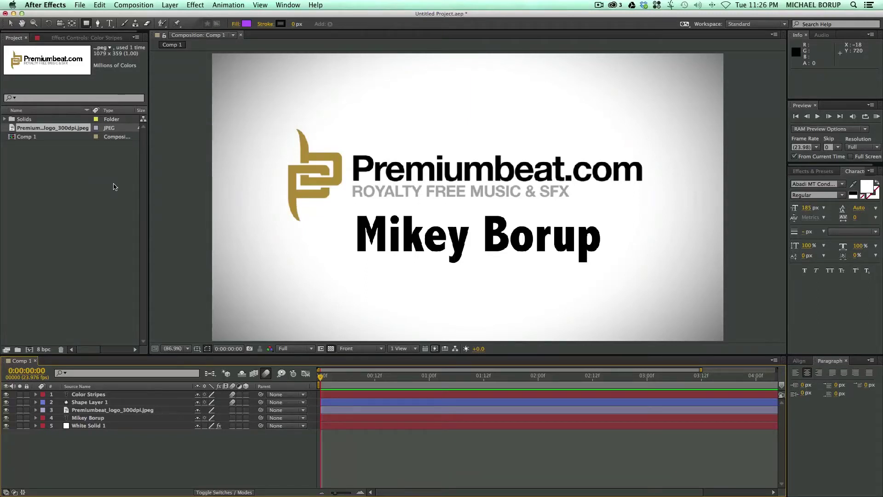
Preview the finished colour-stripe wipe transition a few times from the start
{"action": "key", "text": "space"}
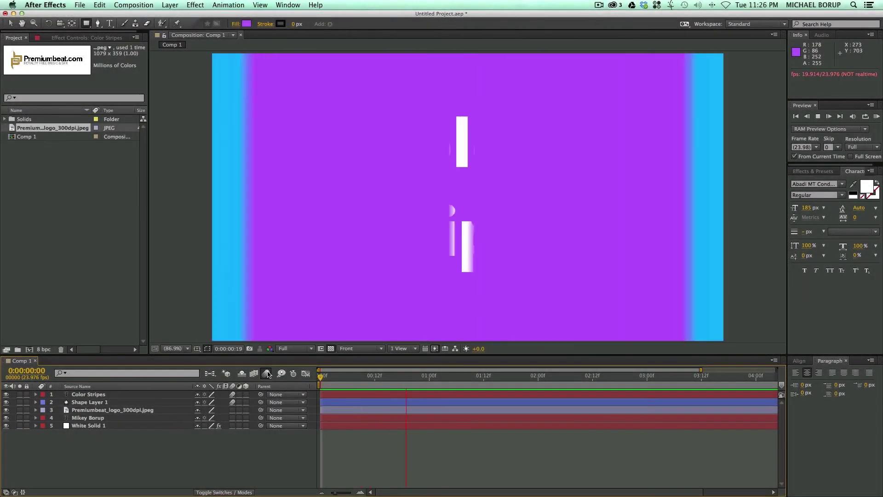
{"action": "key", "text": "space"}
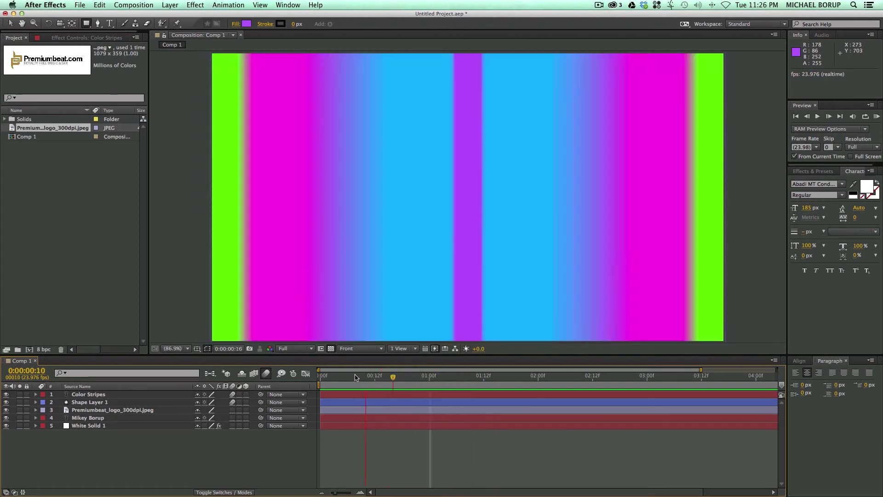
{"action": "left_click_drag", "start_coordinate": [372, 380], "coordinate": [311, 376]}
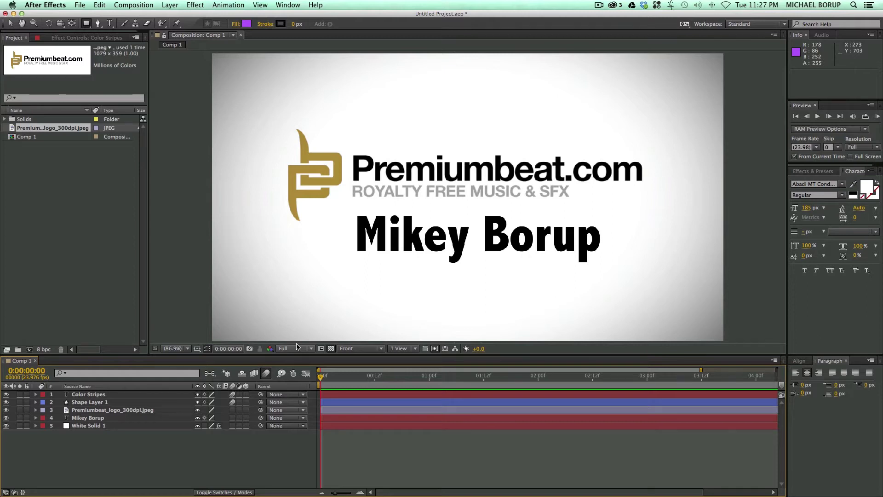
{"action": "key", "text": "space"}
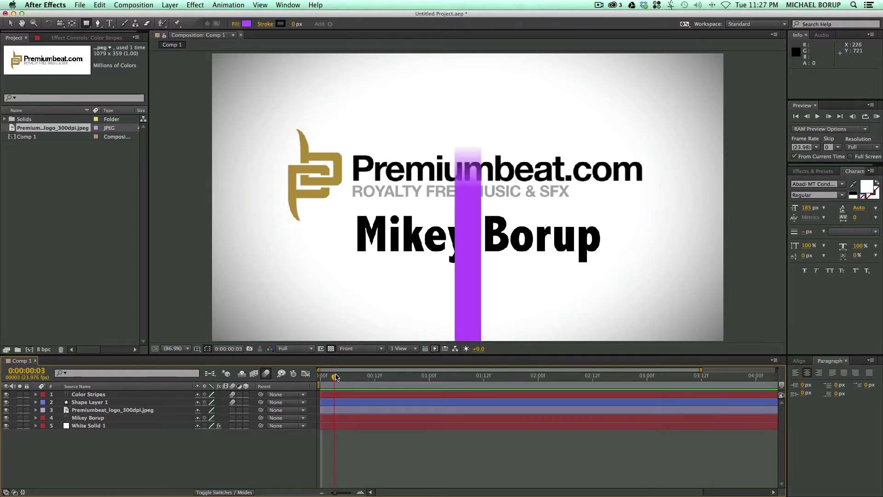
{"action": "left_click", "coordinate": [324, 443]}
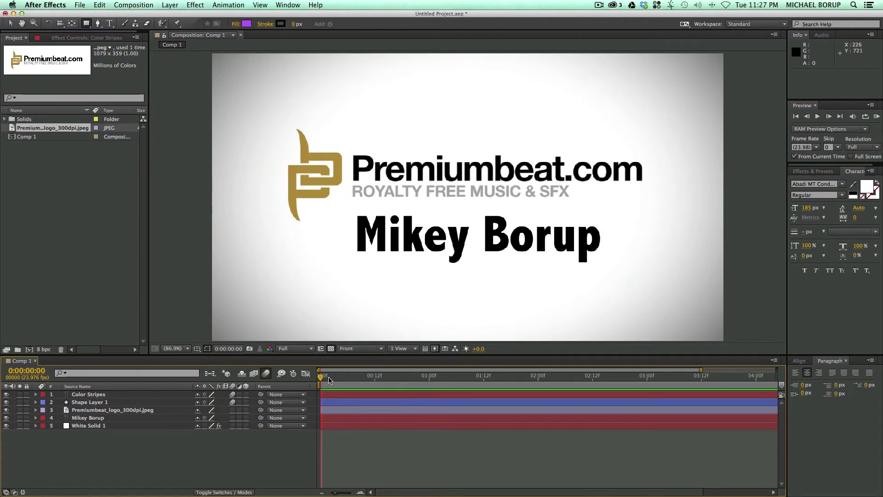
{"action": "key", "text": "space"}
Create a comp named 'stripes', zoom to 50%, and draw a tall purple rectangle down the middle
{"action": "left_click", "coordinate": [29, 349]}
{"action": "type", "text": "stripes"}
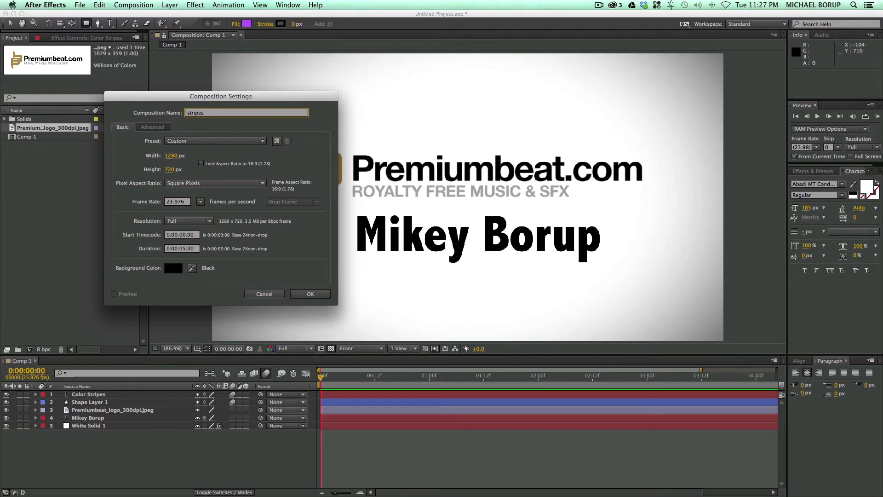
{"action": "key", "text": "Return"}
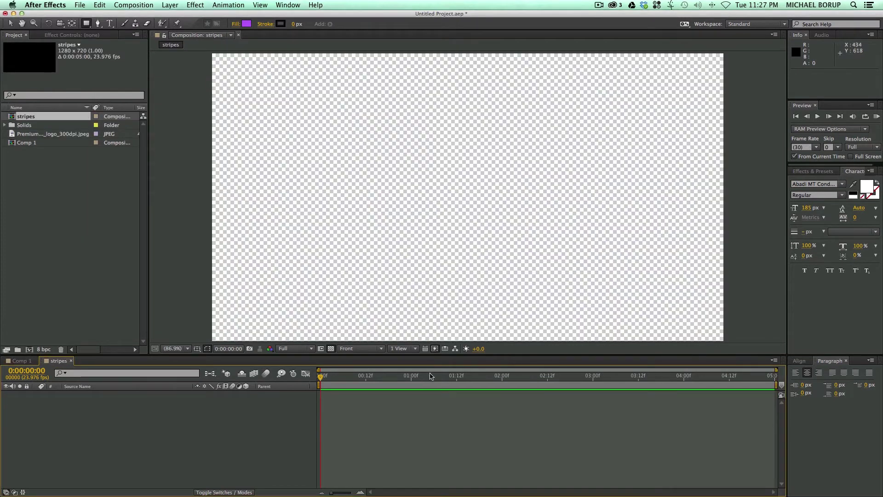
{"action": "key", "text": "comma"}
{"action": "key", "text": "comma"}
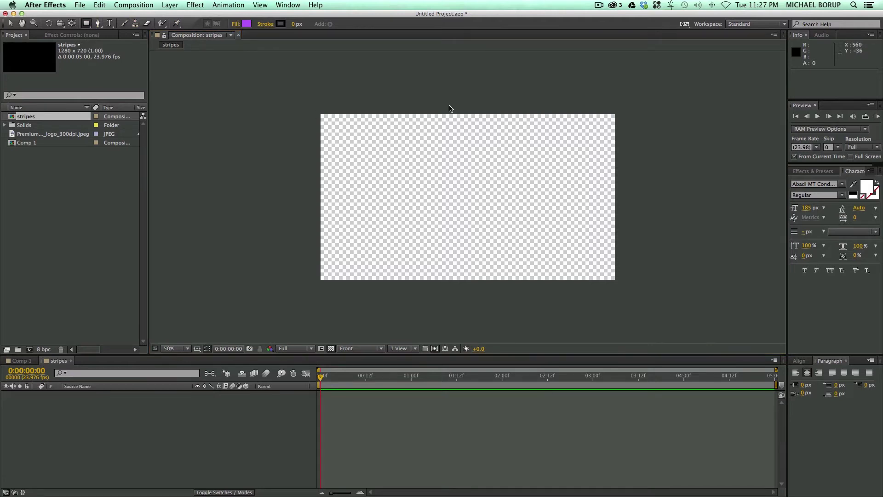
{"action": "left_click_drag", "start_coordinate": [453, 96], "coordinate": [475, 285]}
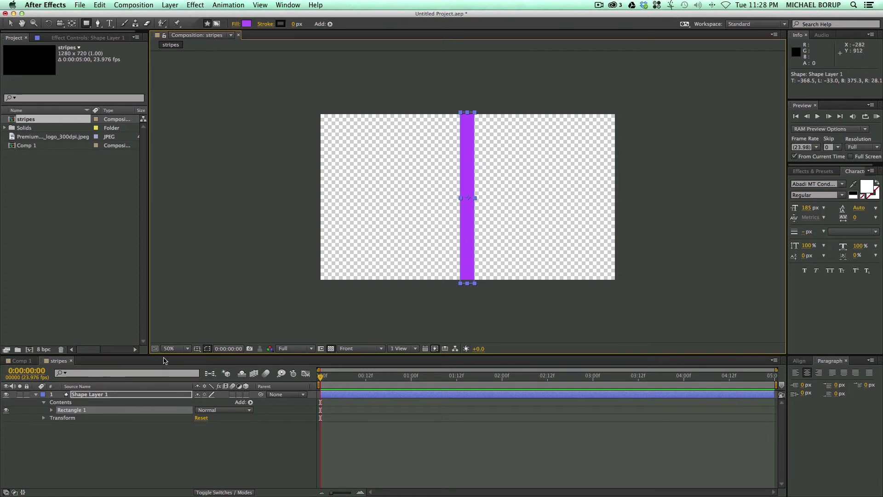
Expand Contents > Rectangle 1 > Transform and set the group Position to 0.0,0.0
{"action": "left_click_drag", "start_coordinate": [165, 361], "coordinate": [167, 253]}
{"action": "left_click", "coordinate": [450, 384]}
{"action": "left_click", "coordinate": [51, 308]}
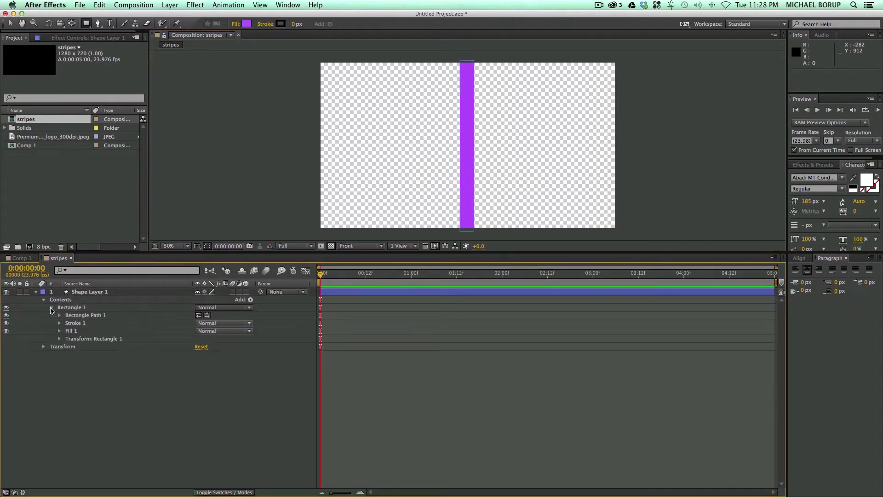
{"action": "left_click", "coordinate": [69, 301]}
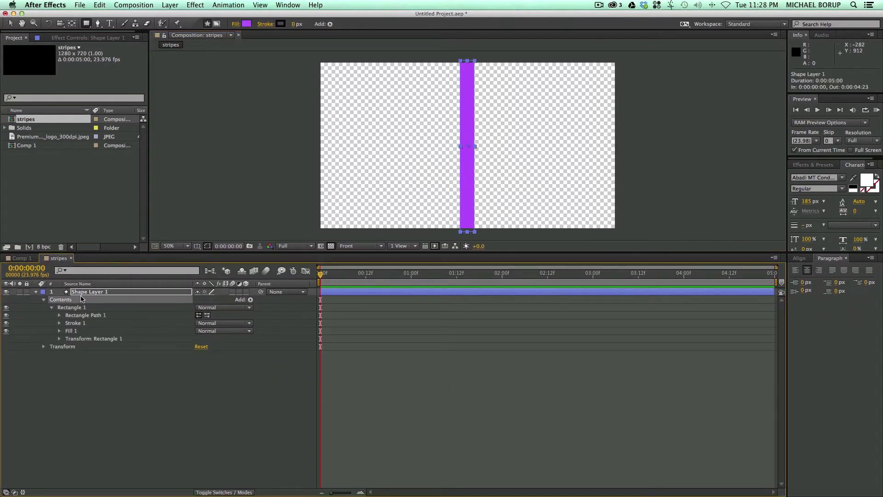
{"action": "left_click", "coordinate": [69, 307]}
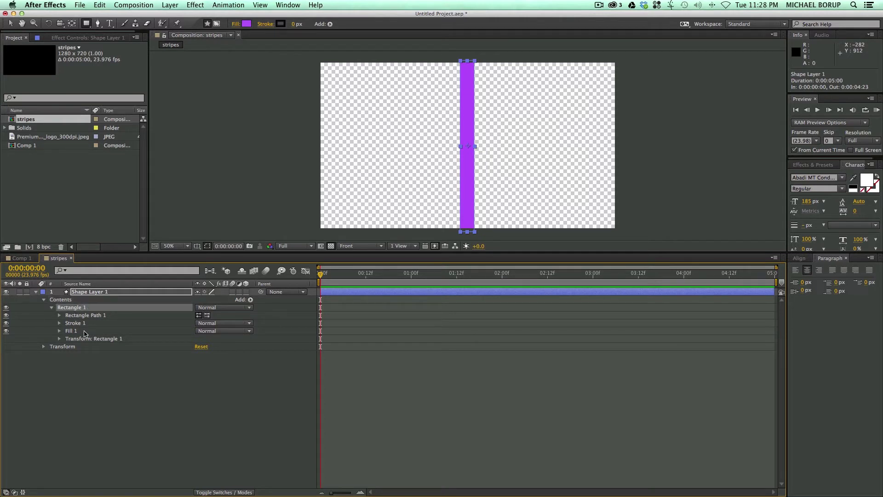
{"action": "left_click", "coordinate": [85, 339]}
{"action": "left_click", "coordinate": [59, 339]}
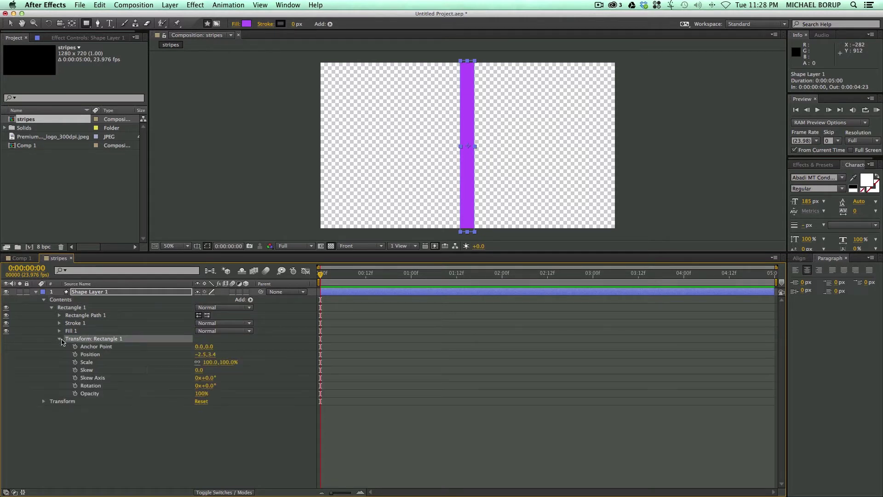
{"action": "left_click", "coordinate": [201, 354]}
{"action": "type", "text": "0"}
{"action": "key", "text": "Tab"}
{"action": "type", "text": "0"}
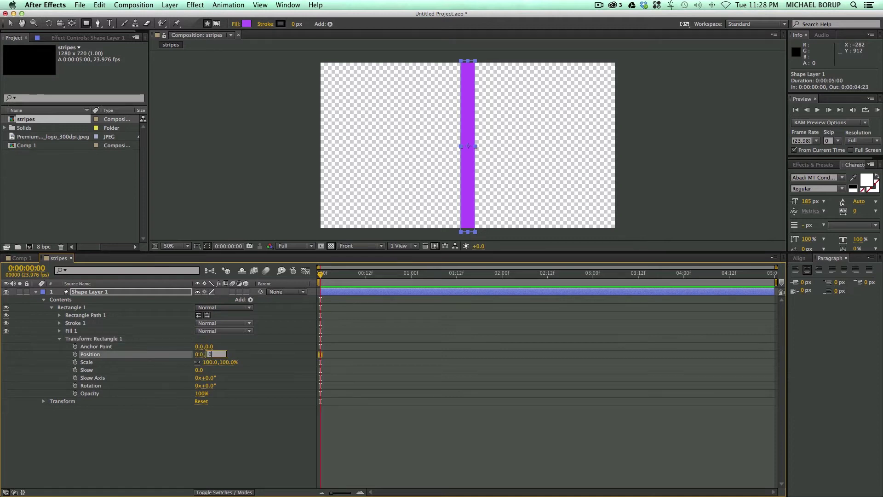
{"action": "left_click", "coordinate": [200, 372]}
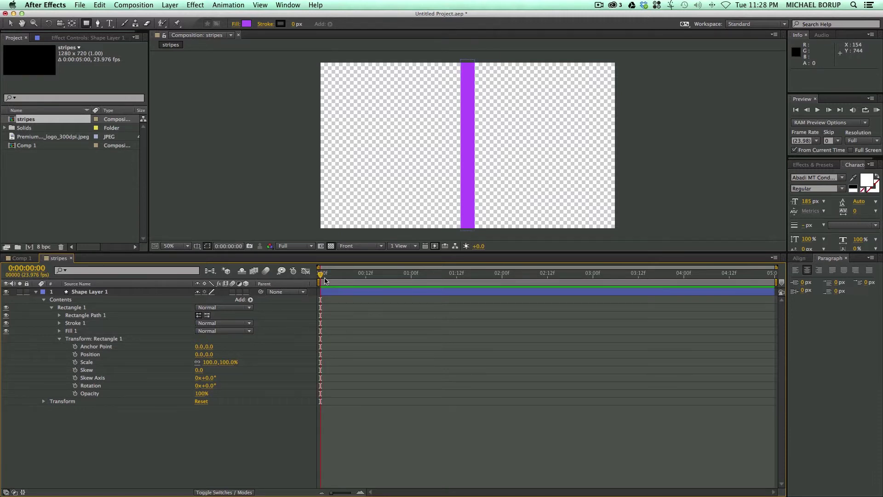
Keyframe Position at 0,0 near frame 9, then drag the rectangle below the frame at frame 0
{"action": "key", "text": "space"}
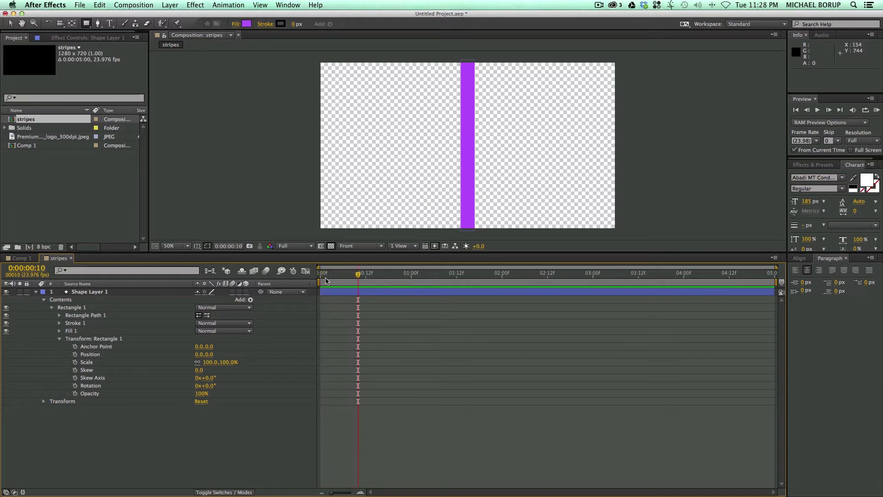
{"action": "left_click", "coordinate": [75, 354]}
{"action": "left_click_drag", "start_coordinate": [359, 274], "coordinate": [319, 277]}
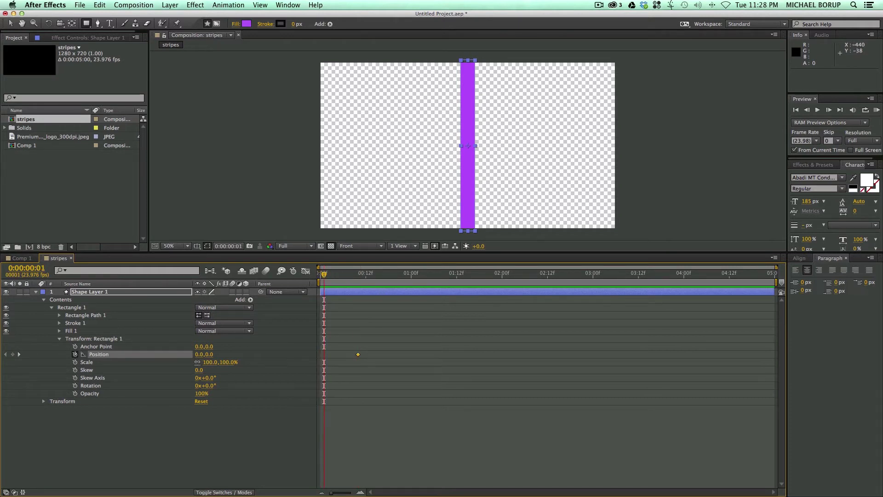
{"action": "key", "text": "v"}
{"action": "left_click", "coordinate": [470, 117]}
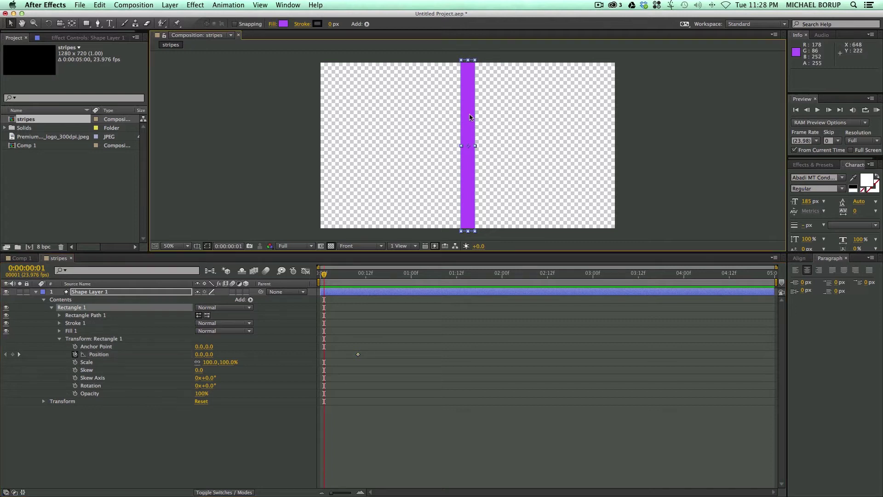
{"action": "left_click_drag", "start_coordinate": [470, 117], "coordinate": [463, 283]}
Preview the rise, shift the end keyframe to frame 9, and select both Position keyframes
{"action": "key", "text": "space"}
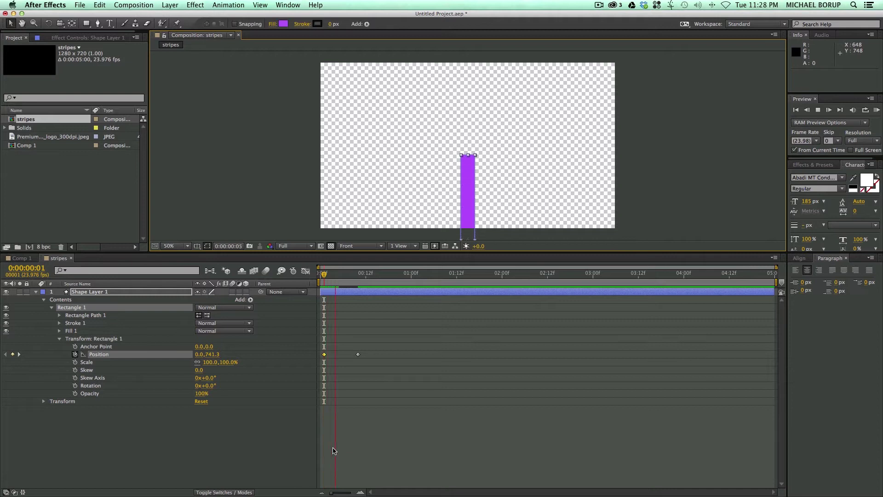
{"action": "left_click", "coordinate": [339, 449]}
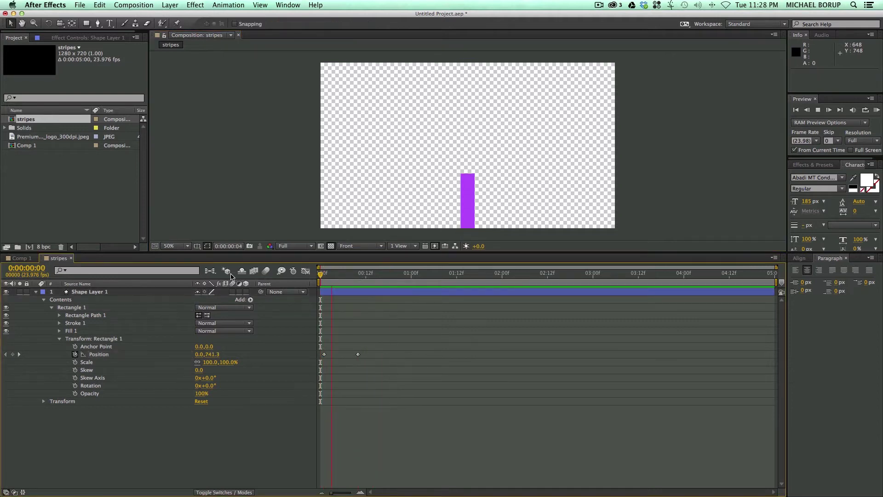
{"action": "key", "text": "space"}
{"action": "left_click_drag", "start_coordinate": [359, 355], "coordinate": [354, 355]}
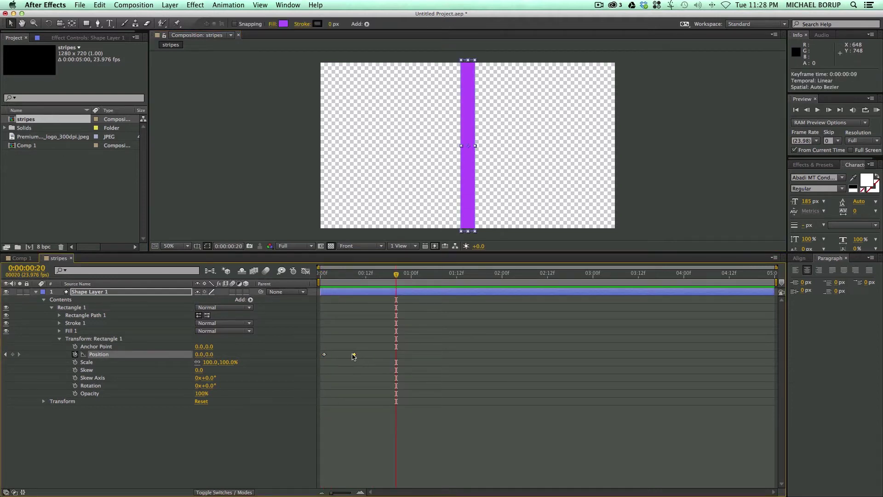
{"action": "key", "text": "space"}
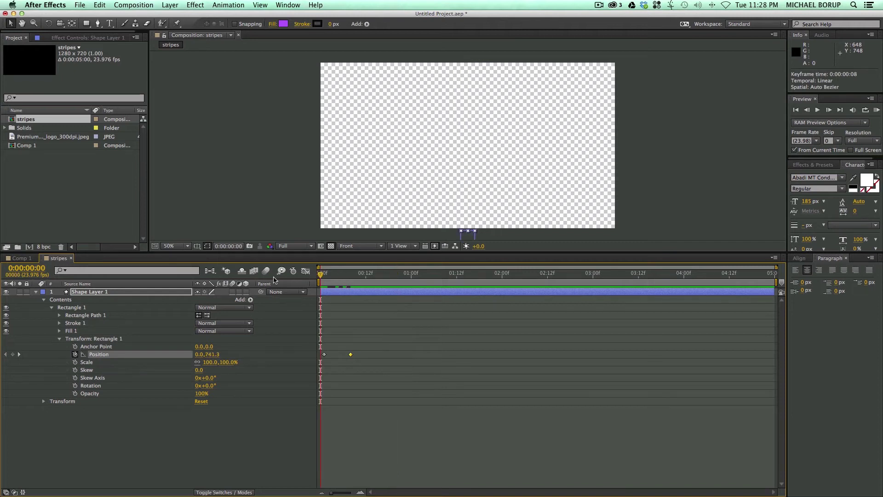
{"action": "key", "text": "space"}
{"action": "left_click_drag", "start_coordinate": [362, 363], "coordinate": [316, 350]}
Apply Easy Ease to both Position keyframes
{"action": "right_click", "coordinate": [353, 356]}
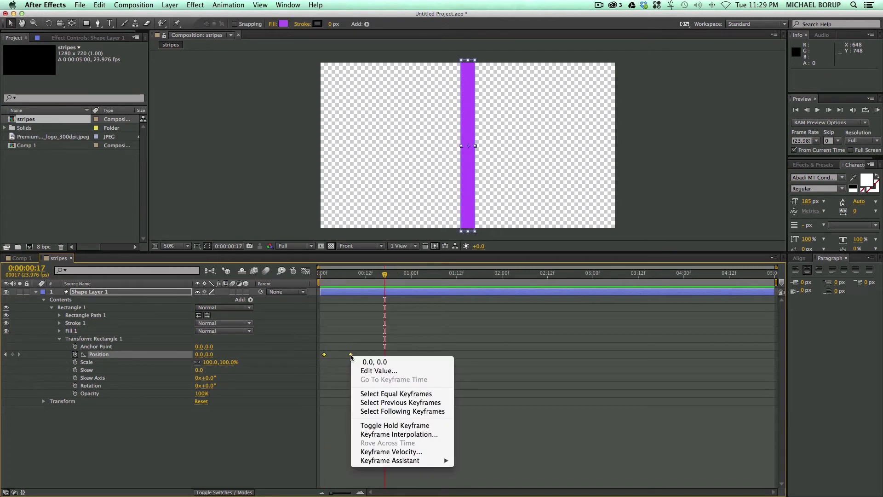
{"action": "mouse_move", "coordinate": [405, 461]}
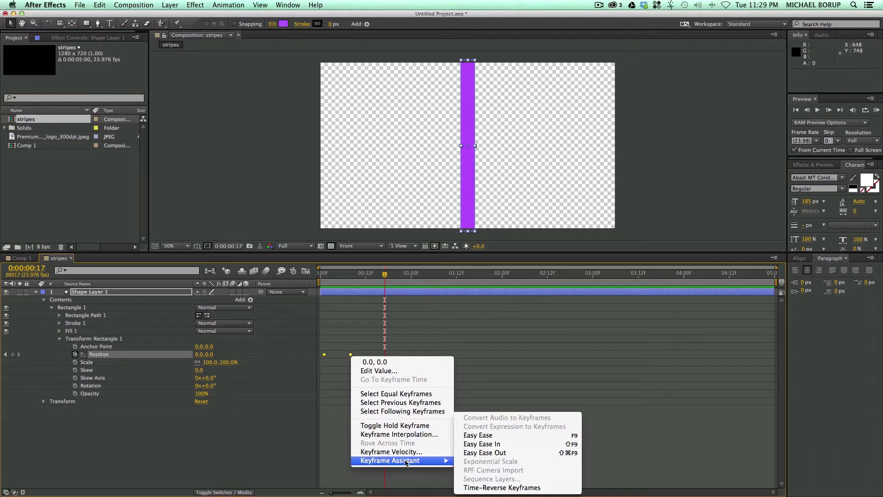
{"action": "left_click", "coordinate": [474, 436]}
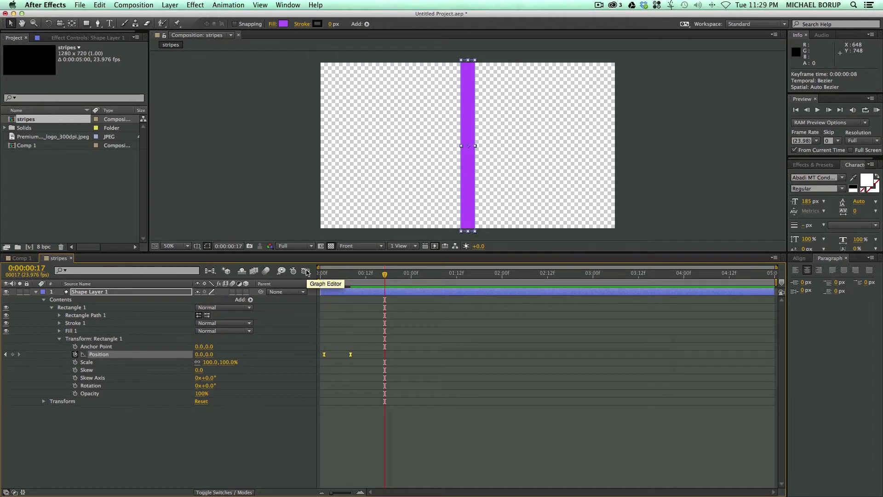
In the speed graph, lengthen the 08f keyframe's incoming influence for a strong ease, then preview
{"action": "left_click", "coordinate": [306, 271]}
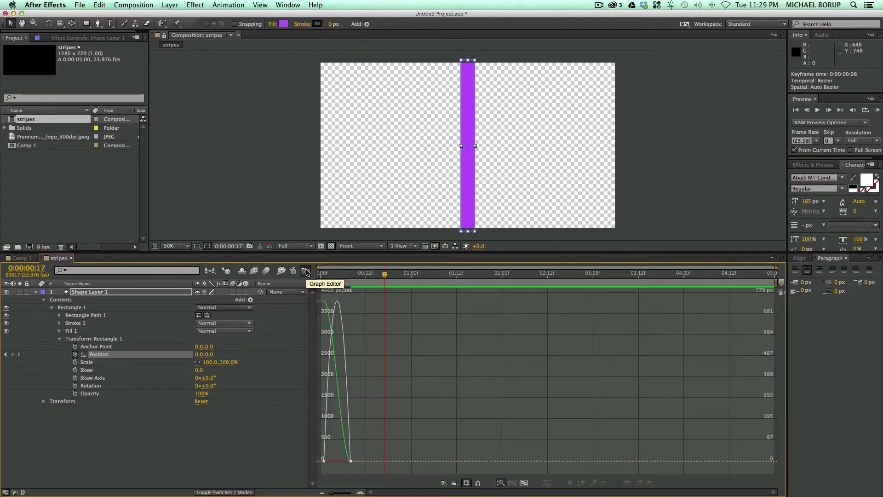
{"action": "left_click", "coordinate": [361, 492]}
{"action": "left_click", "coordinate": [360, 492]}
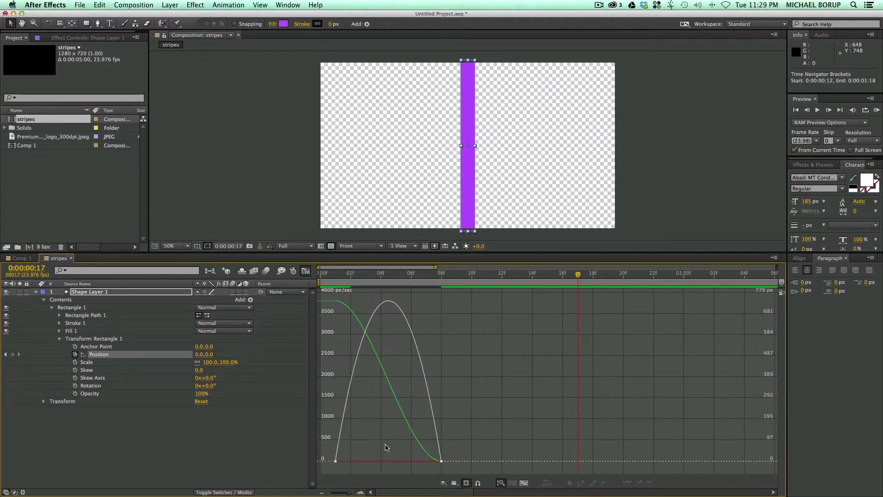
{"action": "left_click", "coordinate": [441, 461]}
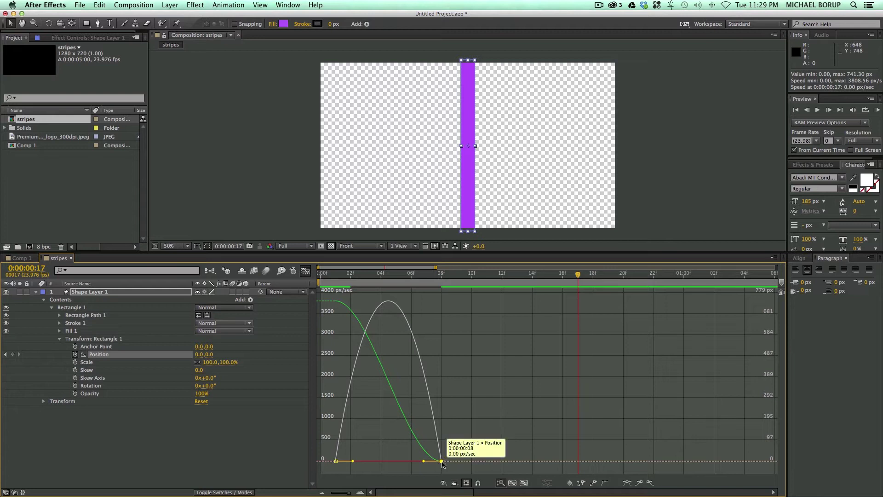
{"action": "left_click_drag", "start_coordinate": [424, 461], "coordinate": [353, 462]}
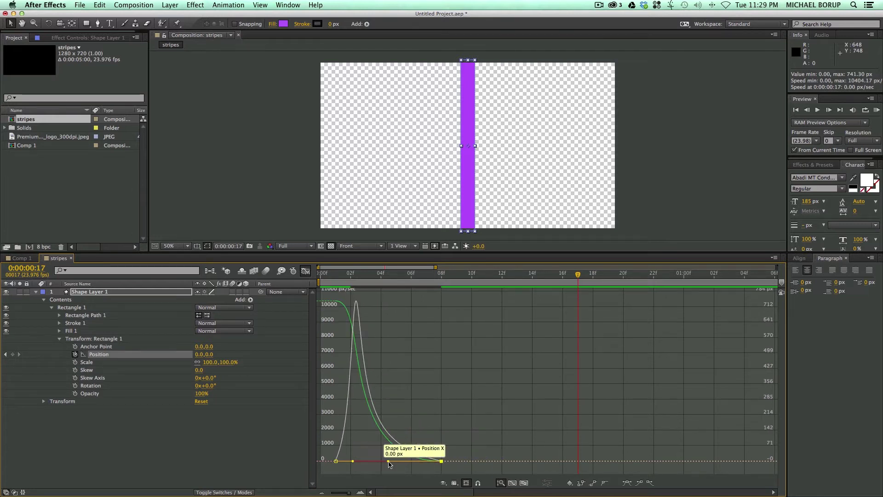
{"action": "left_click_drag", "start_coordinate": [340, 276], "coordinate": [394, 289]}
{"action": "key", "text": "space"}
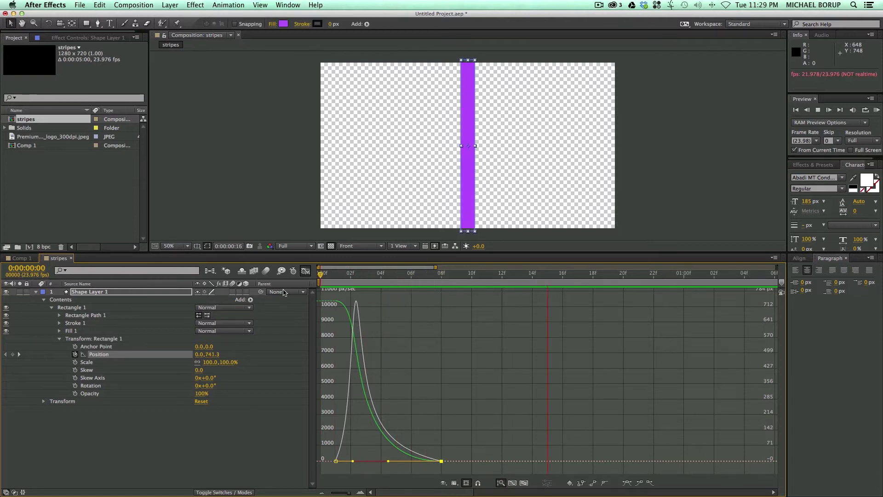
{"action": "key", "text": "space"}
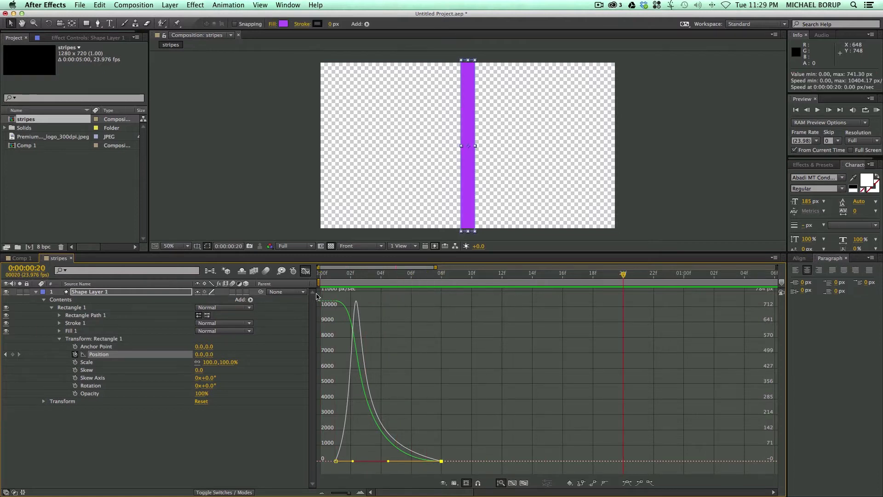
{"action": "left_click", "coordinate": [305, 272]}
Move the final Position keyframe from 08f to 10f and preview the retimed slide
{"action": "key", "text": "space"}
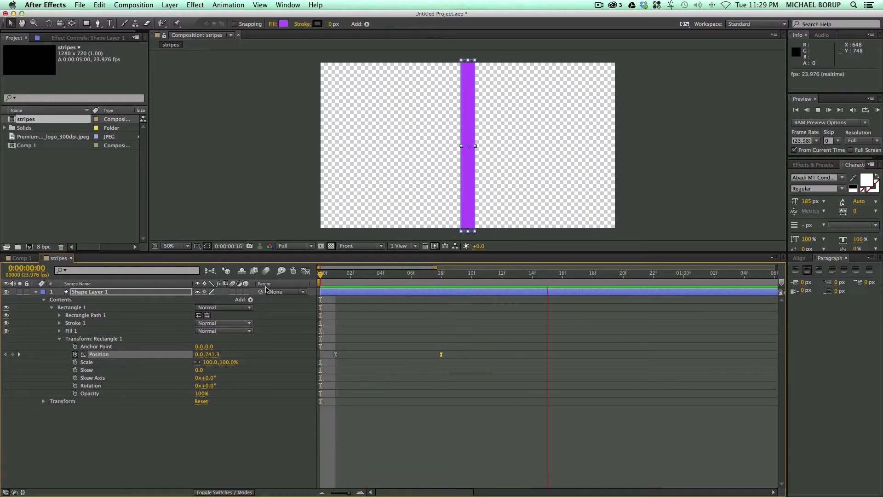
{"action": "key", "text": "space"}
{"action": "left_click", "coordinate": [396, 414]}
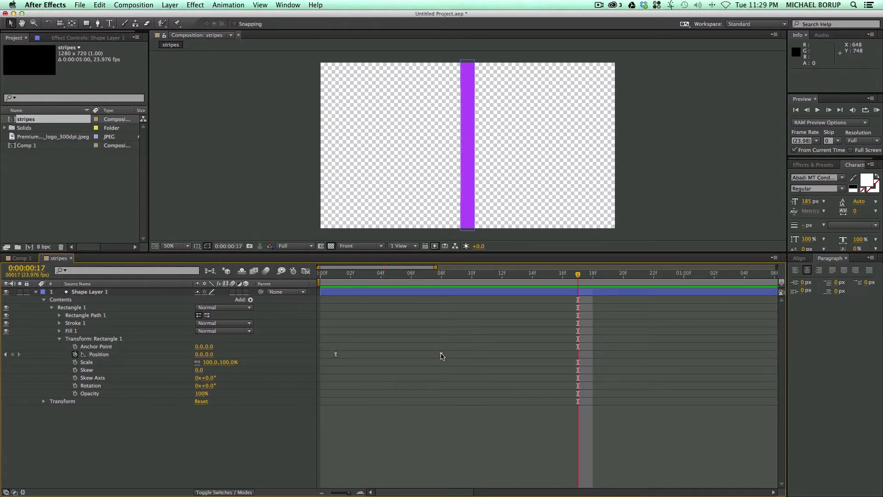
{"action": "left_click_drag", "start_coordinate": [442, 355], "coordinate": [472, 355]}
{"action": "left_click", "coordinate": [396, 275]}
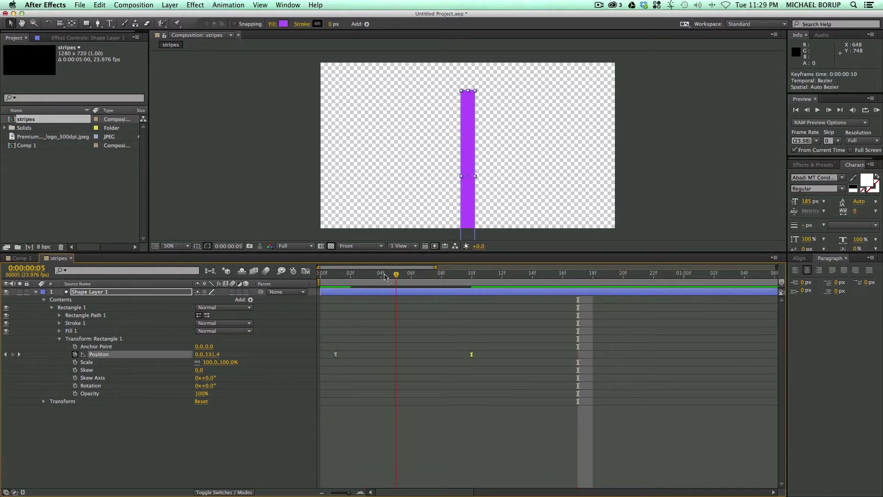
{"action": "key", "text": "space"}
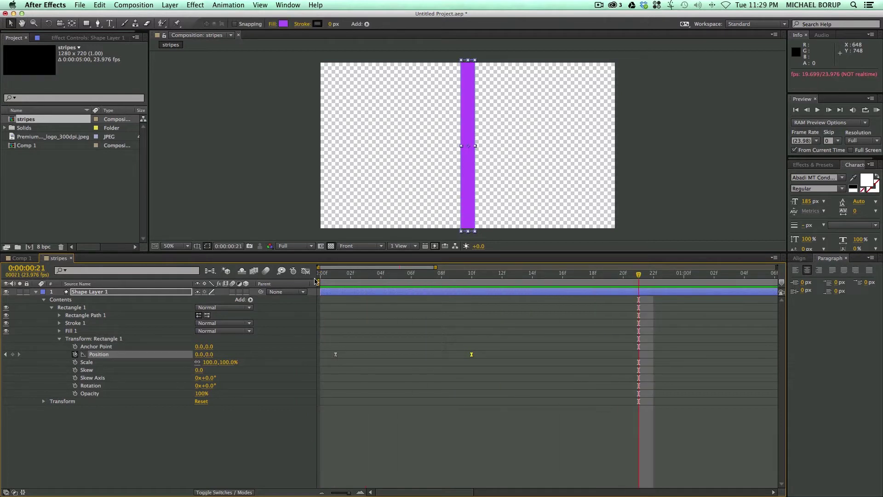
{"action": "left_click", "coordinate": [375, 441]}
{"action": "key", "text": "Home"}
{"action": "key", "text": "space"}
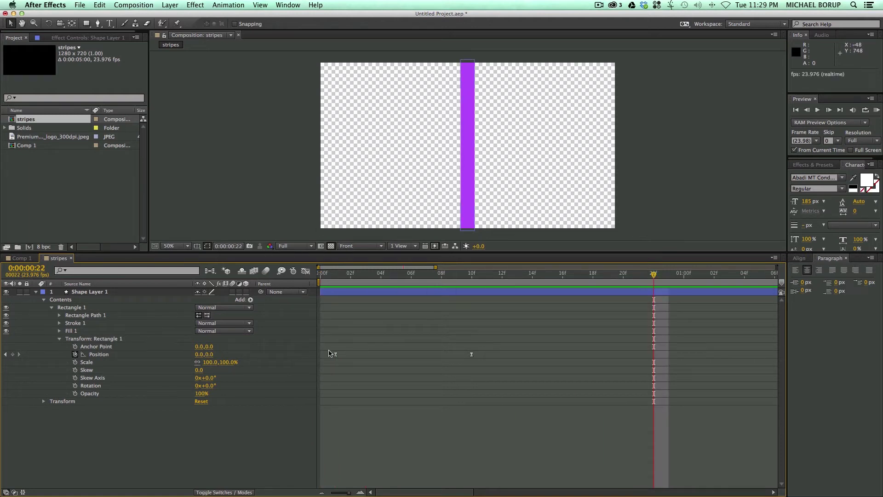
Rename the Rectangle 1 group to 'Top Stripe' and preview the animation
{"action": "left_click", "coordinate": [52, 310]}
{"action": "left_click", "coordinate": [73, 307]}
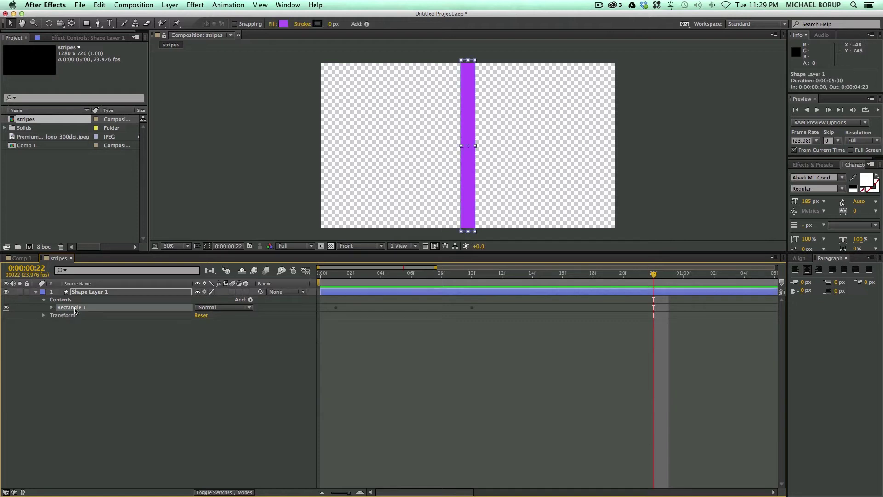
{"action": "key", "text": "Return"}
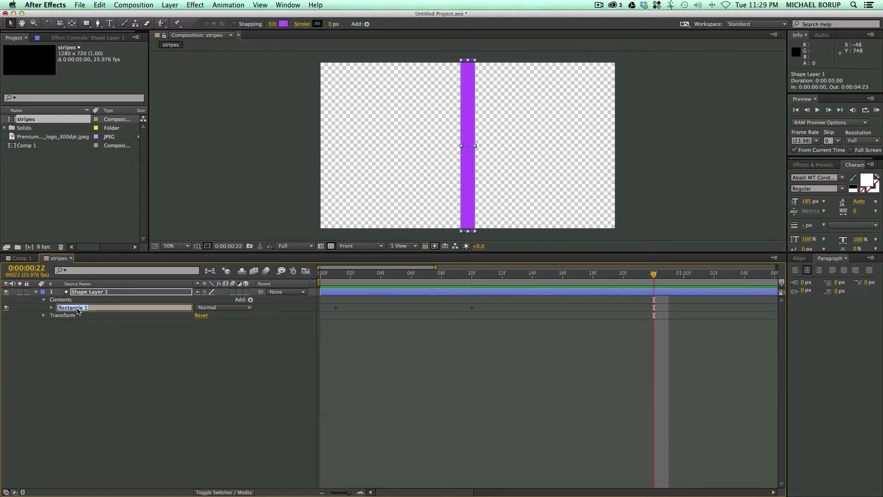
{"action": "type", "text": "Top Stripe"}
{"action": "key", "text": "Return"}
{"action": "left_click", "coordinate": [92, 327]}
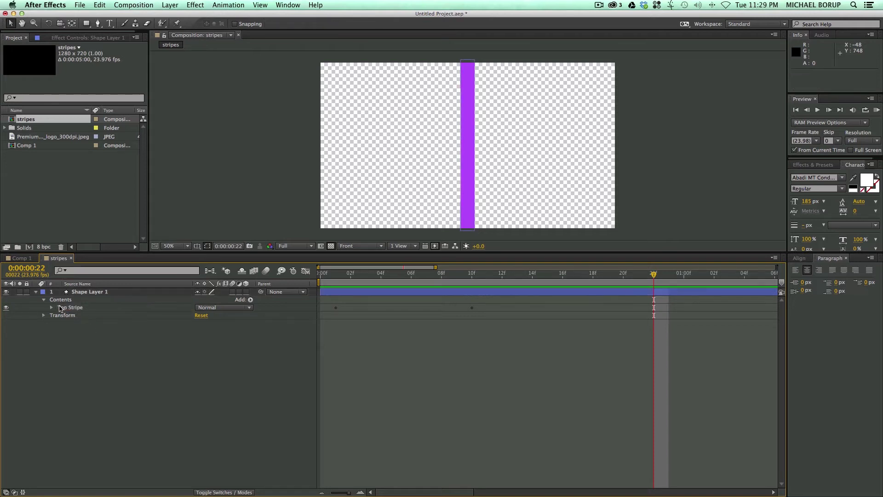
{"action": "key", "text": "space"}
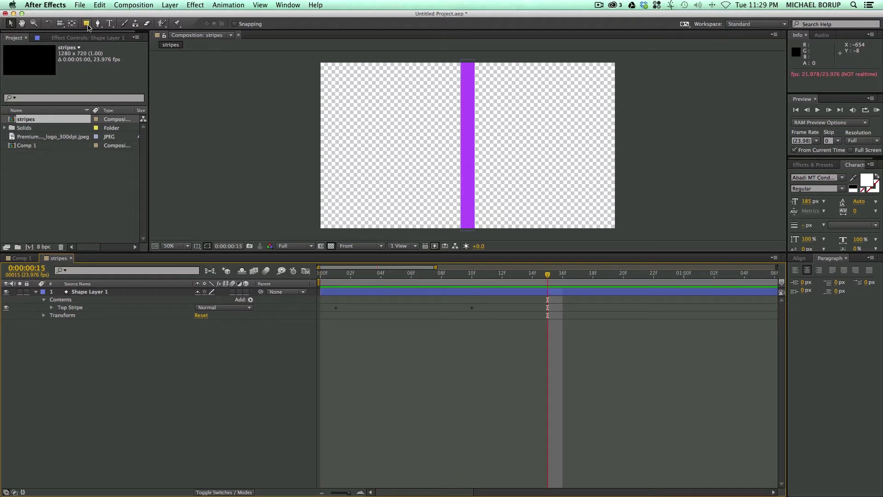
Draw a wider rectangle in Shape Layer 1 and drag it below Top Stripe in Contents
{"action": "left_click", "coordinate": [362, 295]}
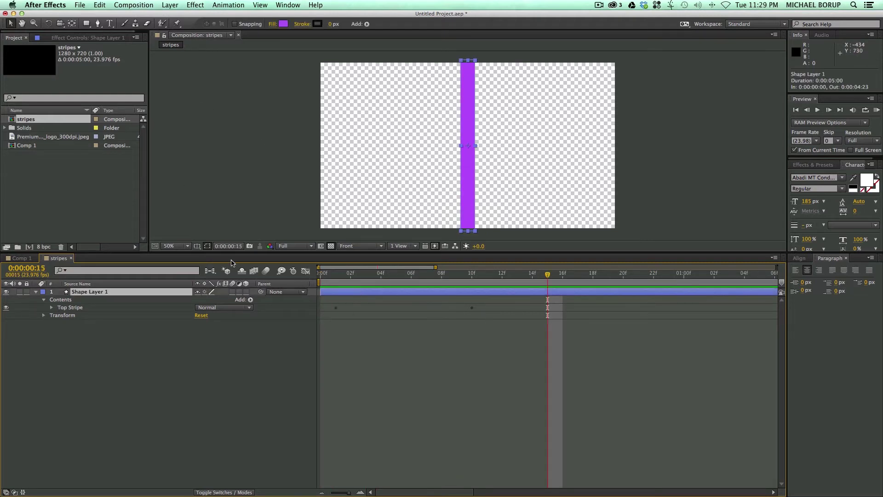
{"action": "left_click", "coordinate": [433, 392]}
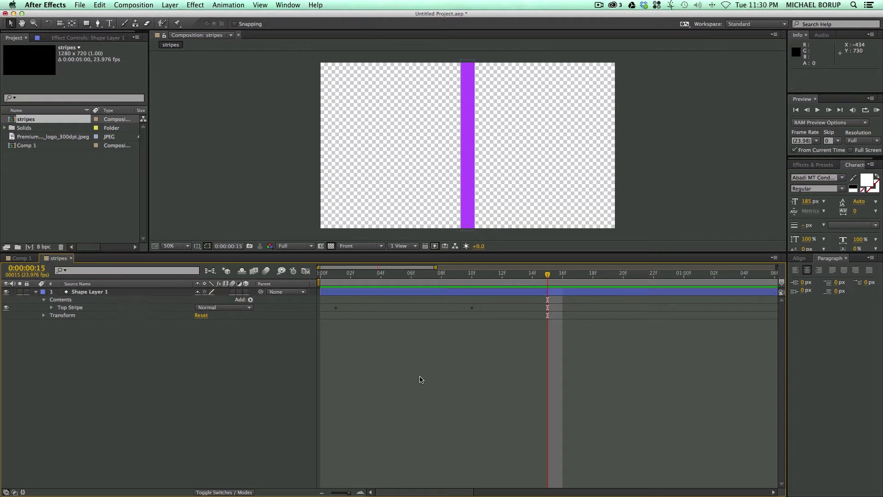
{"action": "left_click", "coordinate": [351, 292]}
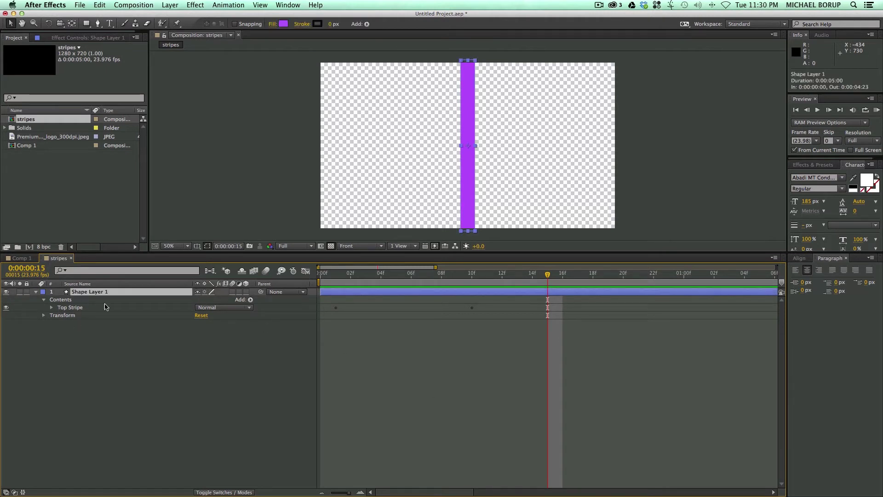
{"action": "left_click", "coordinate": [86, 23]}
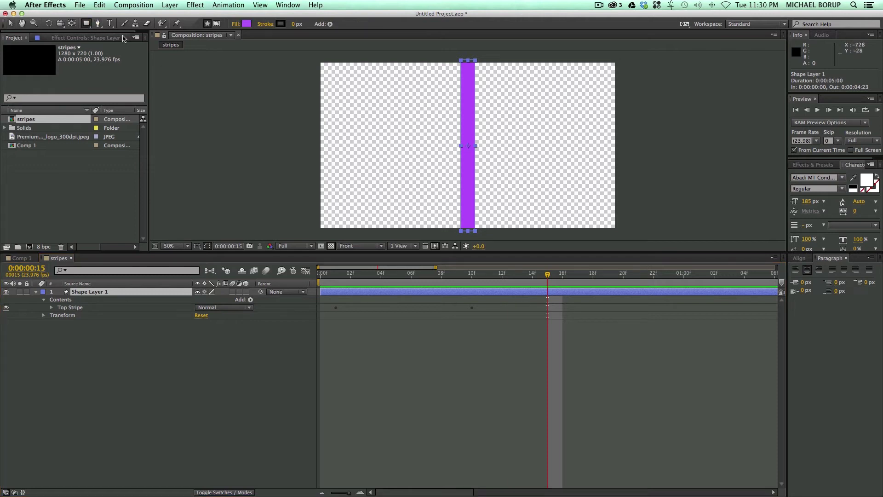
{"action": "mouse_move", "coordinate": [446, 53]}
{"action": "left_mouse_down"}
{"action": "mouse_move", "coordinate": [502, 228]}
{"action": "mouse_move", "coordinate": [490, 237]}
{"action": "left_mouse_up"}
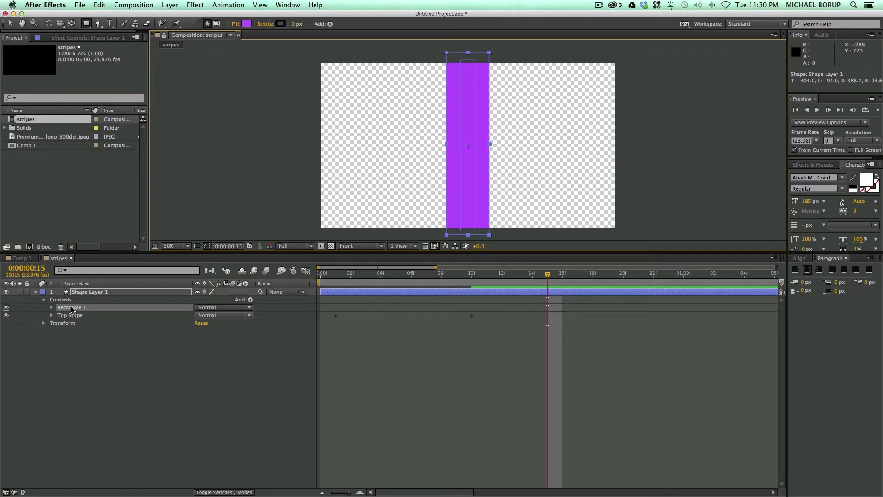
{"action": "left_click_drag", "start_coordinate": [72, 309], "coordinate": [65, 321]}
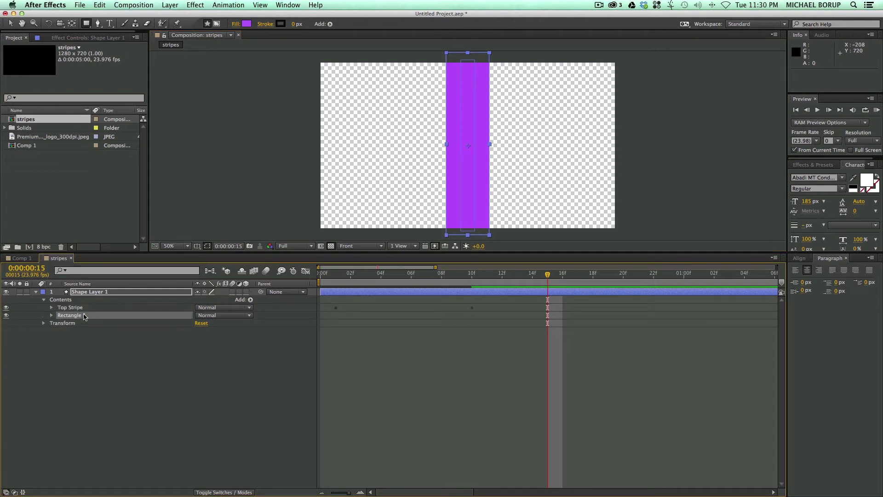
{"action": "left_click", "coordinate": [51, 315]}
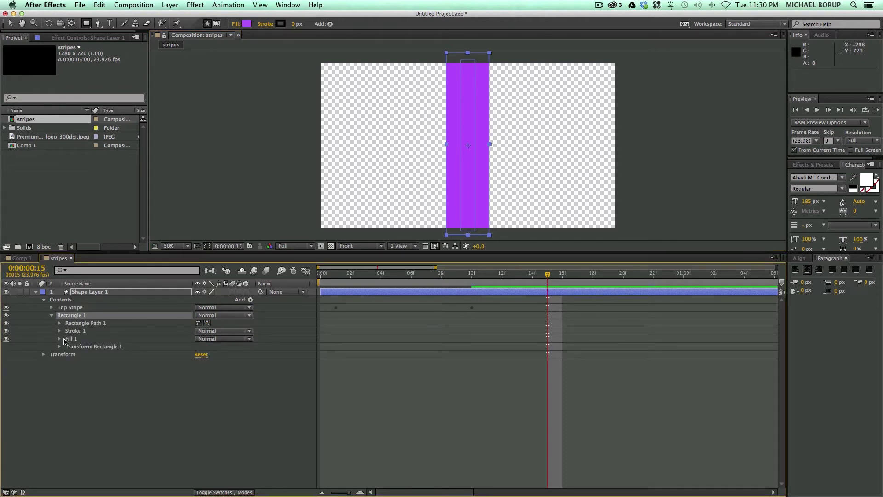
Set the new rectangle's Fill 1 colour to green
{"action": "left_click", "coordinate": [59, 339]}
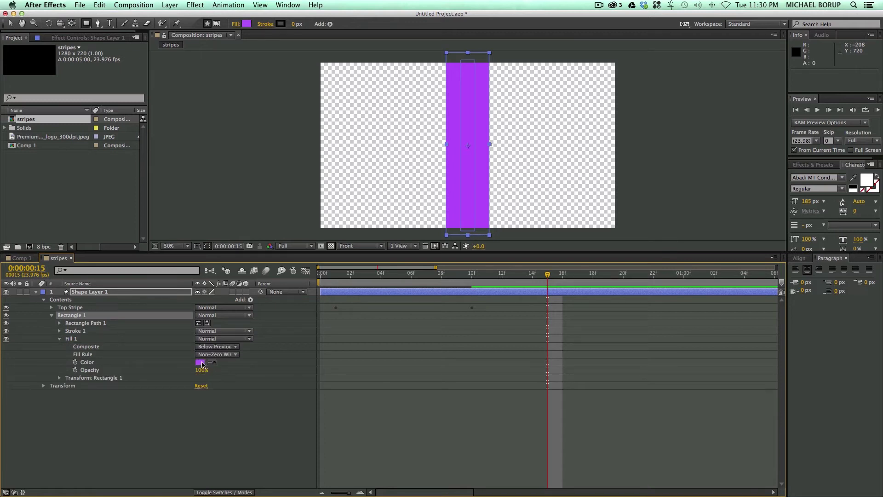
{"action": "left_click", "coordinate": [201, 362]}
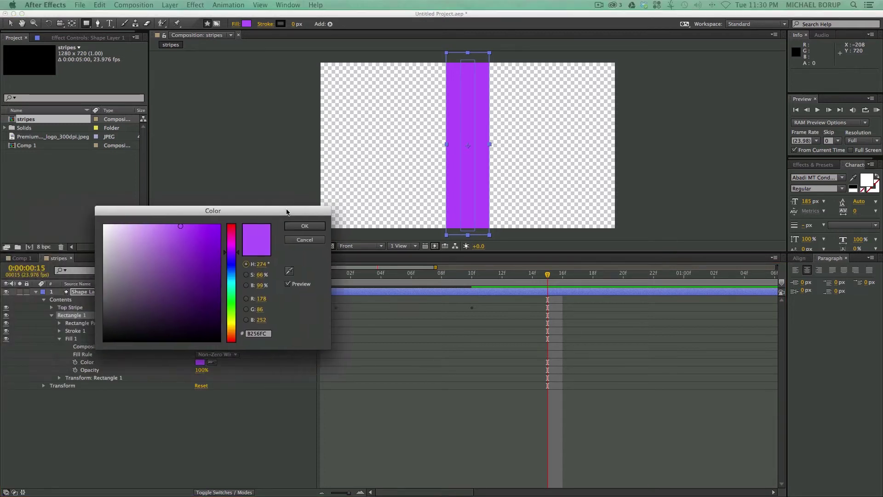
{"action": "left_click", "coordinate": [257, 279]}
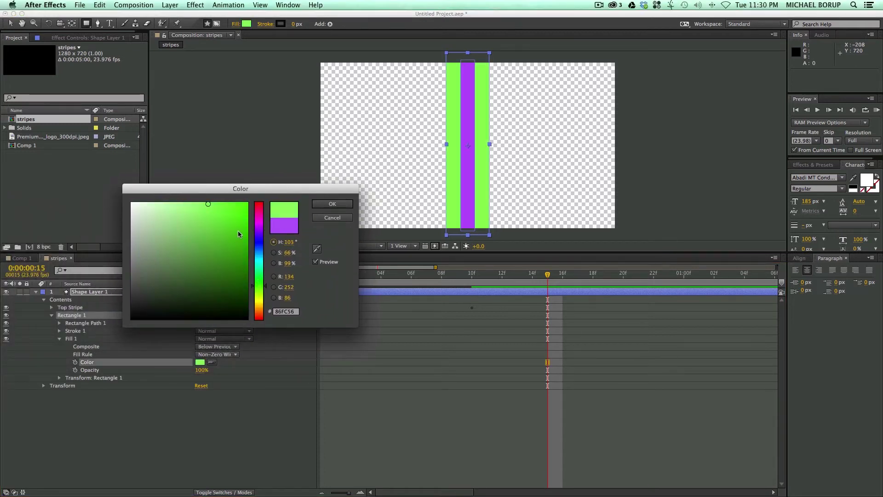
{"action": "left_click", "coordinate": [325, 203]}
Set the green rectangle's transform Position to 0,0
{"action": "left_click", "coordinate": [58, 378]}
{"action": "left_click", "coordinate": [59, 340]}
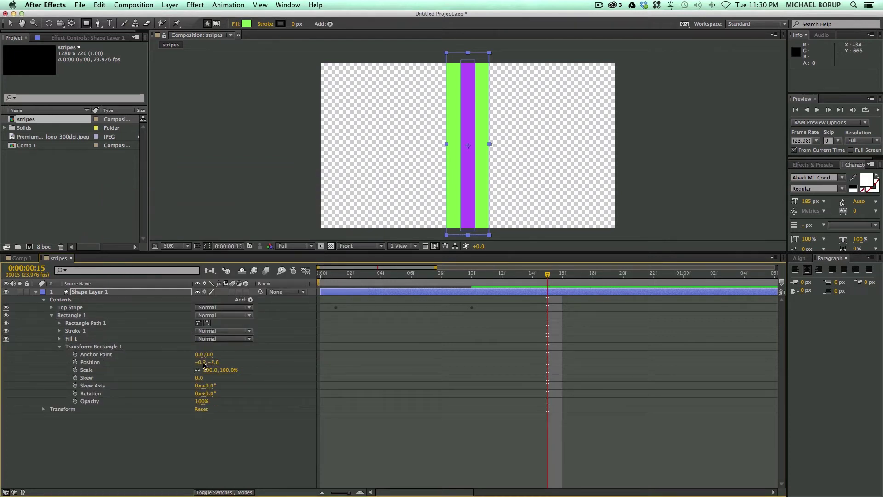
{"action": "left_click", "coordinate": [202, 362]}
{"action": "type", "text": "0"}
{"action": "key", "text": "Tab"}
{"action": "type", "text": "0"}
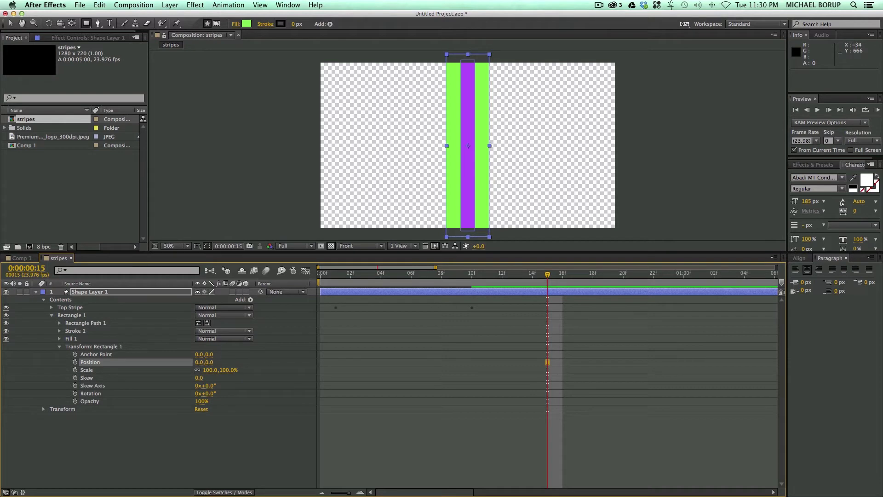
{"action": "key", "text": "Return"}
Set the green rectangle's horizontal Scale to 0% and enable Scale keyframing
{"action": "left_click", "coordinate": [197, 441]}
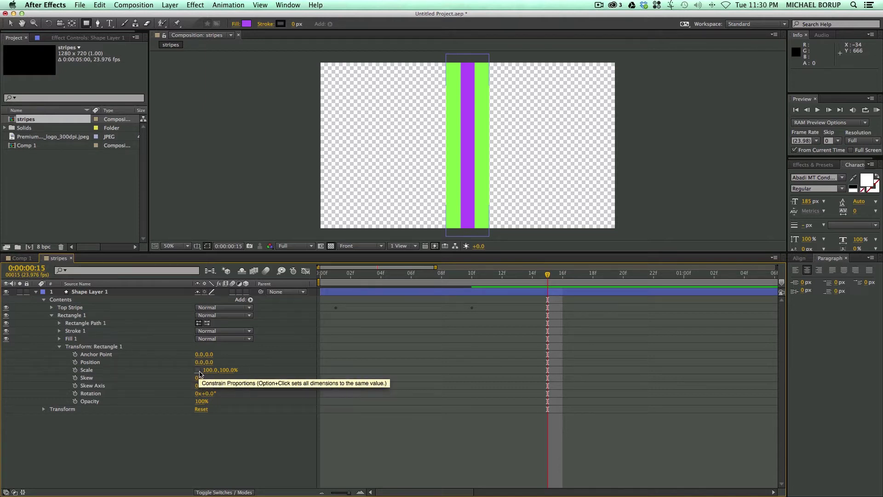
{"action": "left_click_drag", "start_coordinate": [212, 372], "coordinate": [174, 373]}
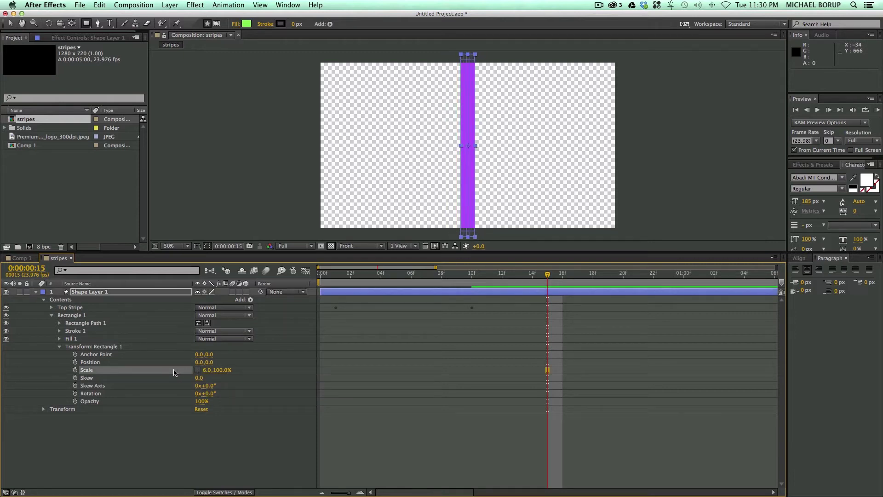
{"action": "left_click", "coordinate": [208, 372]}
{"action": "key", "text": "Return"}
{"action": "key", "text": "space"}
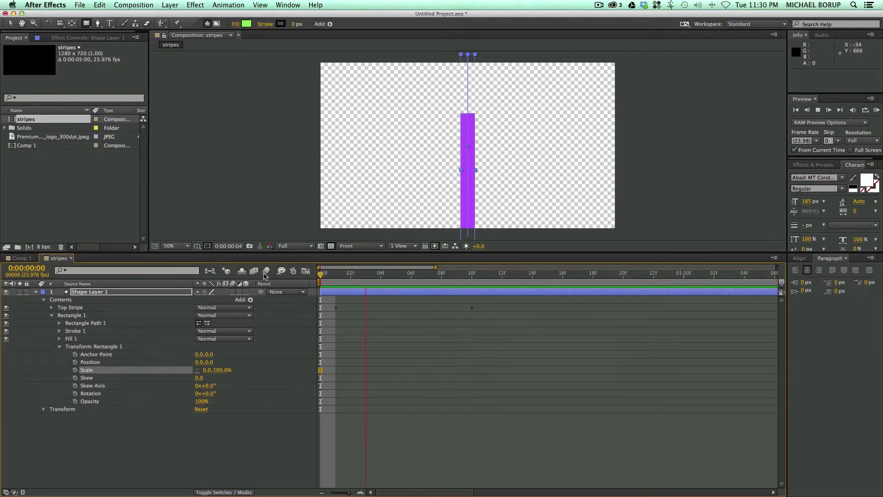
{"action": "left_click", "coordinate": [75, 370]}
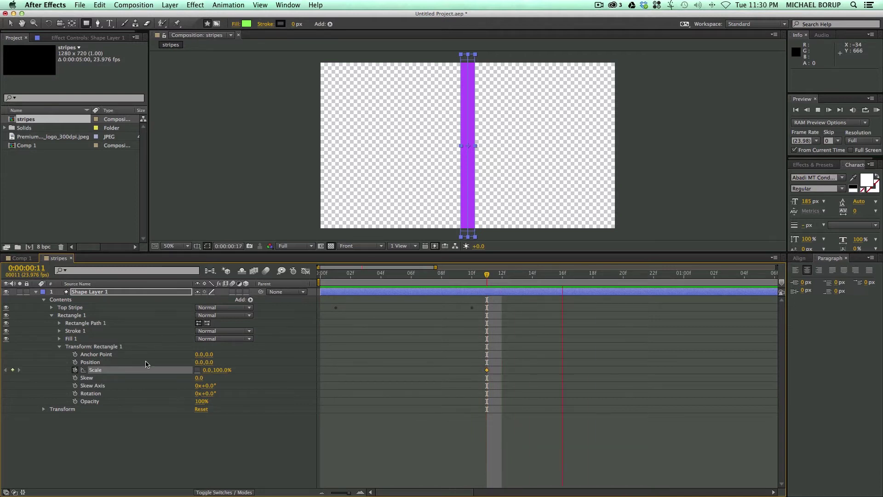
Ten frames later, keyframe the horizontal Scale at 700%
{"action": "key", "text": "shift+Page_Down"}
{"action": "left_click", "coordinate": [210, 370]}
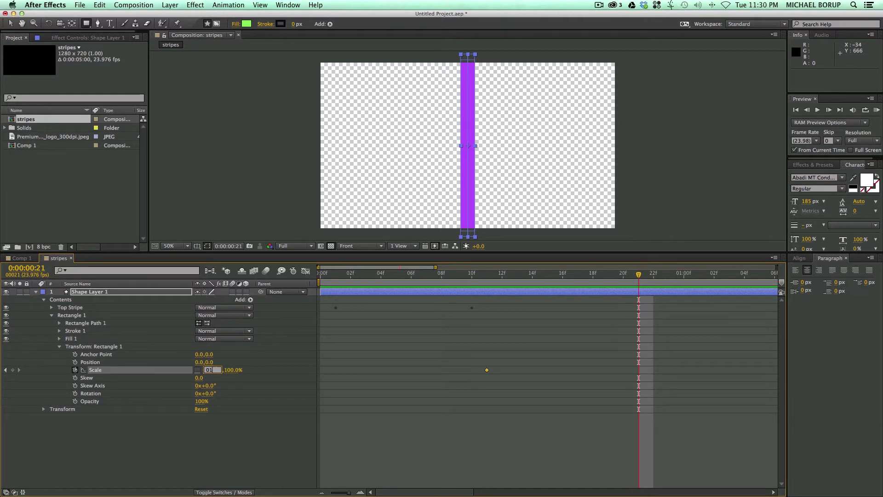
{"action": "type", "text": "0"}
{"action": "key", "text": "Return"}
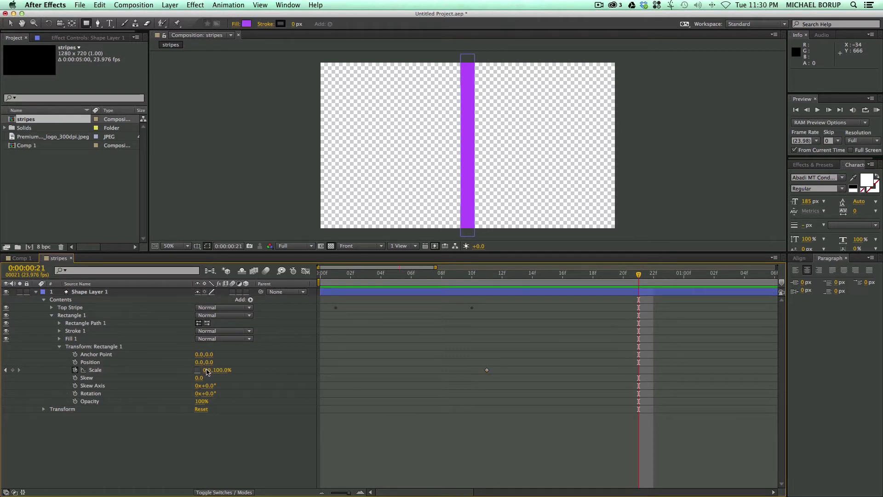
{"action": "left_click_drag", "start_coordinate": [208, 372], "coordinate": [239, 371]}
Preview the scale animation and move the 700% end keyframe earlier
{"action": "left_click", "coordinate": [510, 430]}
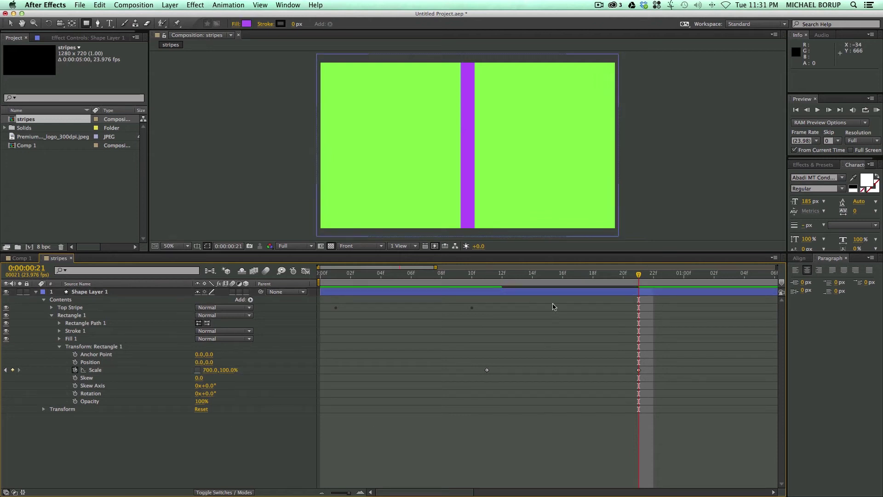
{"action": "key", "text": "space"}
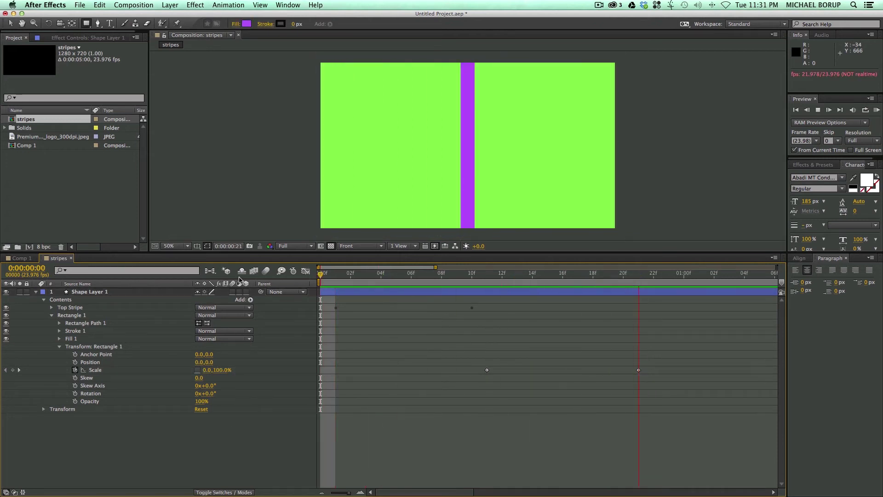
{"action": "key", "text": "space"}
{"action": "left_click_drag", "start_coordinate": [640, 374], "coordinate": [578, 374]}
{"action": "left_click", "coordinate": [584, 428]}
{"action": "key", "text": "space"}
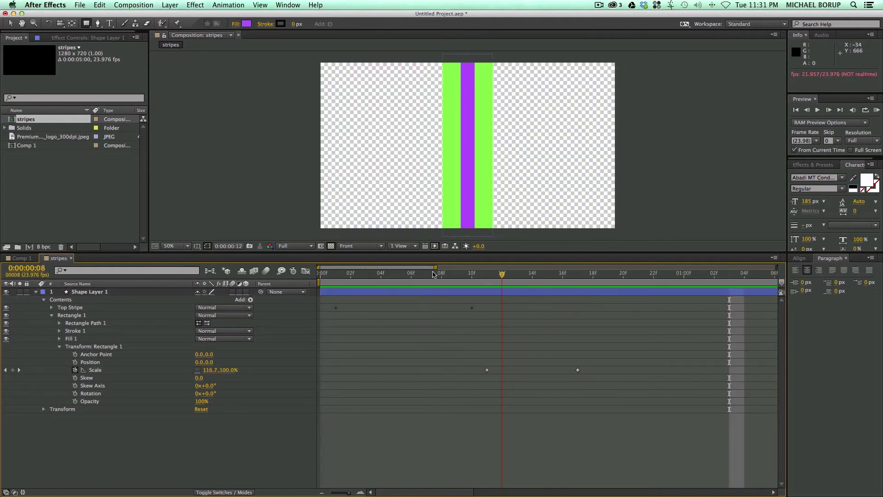
Apply Easy Ease to both Scale keyframes
{"action": "left_click_drag", "start_coordinate": [603, 386], "coordinate": [461, 364]}
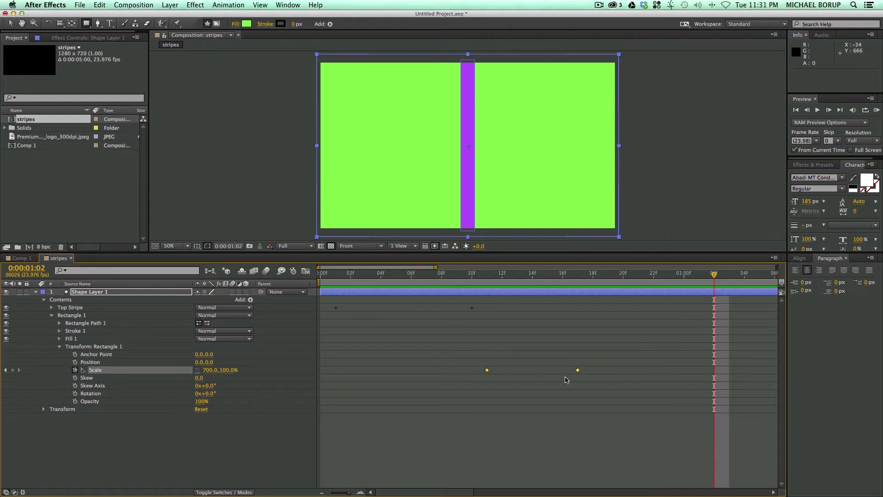
{"action": "right_click", "coordinate": [578, 370]}
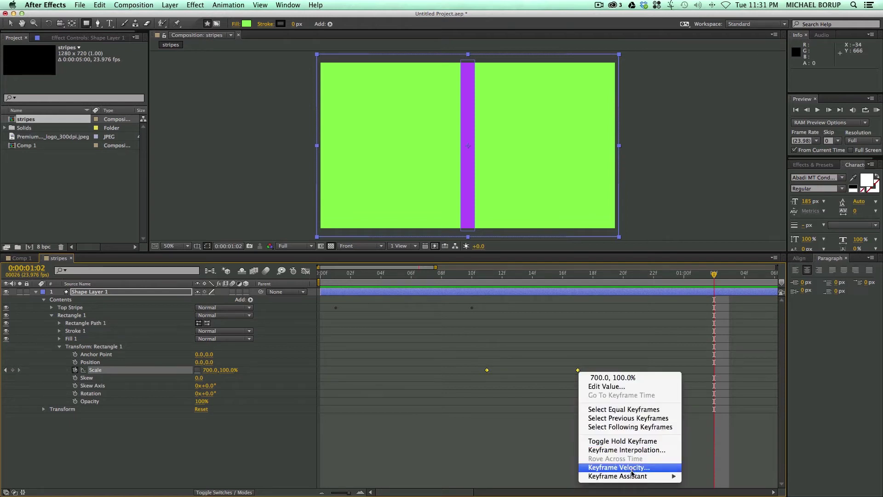
{"action": "mouse_move", "coordinate": [633, 476]}
{"action": "left_click", "coordinate": [706, 436]}
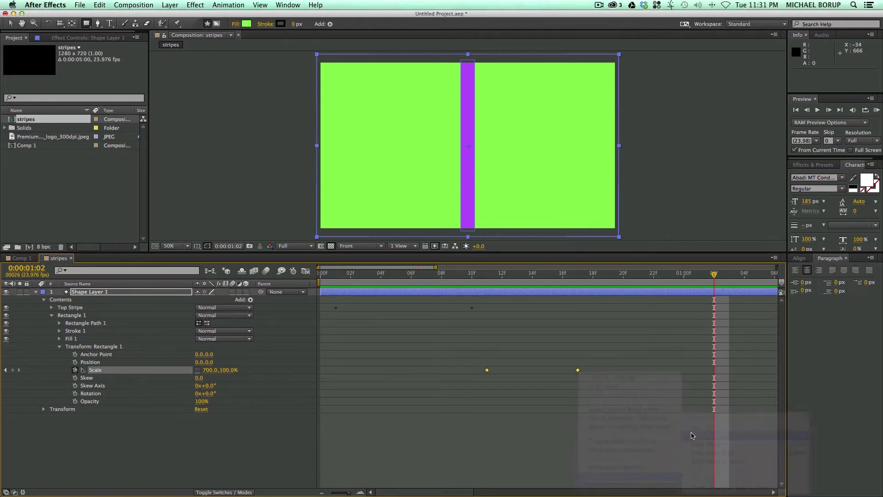
{"action": "left_click", "coordinate": [582, 429]}
Retime the Scale keyframes to 12f and about 17f, previewing along the way
{"action": "left_click", "coordinate": [397, 270]}
{"action": "key", "text": "space"}
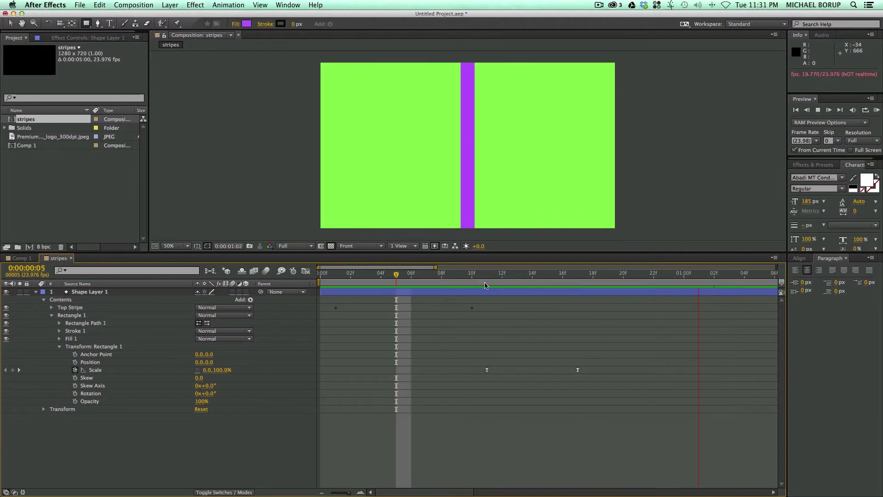
{"action": "left_click", "coordinate": [585, 381]}
{"action": "left_click_drag", "start_coordinate": [579, 370], "coordinate": [563, 369]}
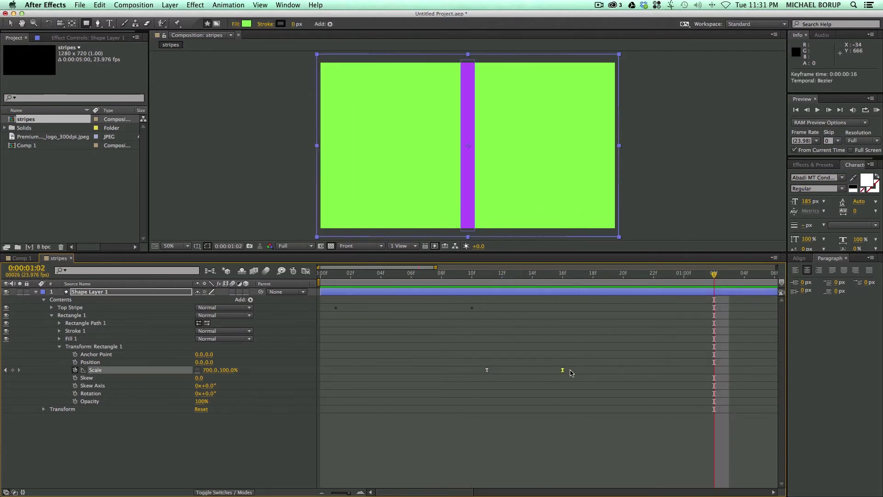
{"action": "left_click", "coordinate": [457, 281]}
{"action": "key", "text": "space"}
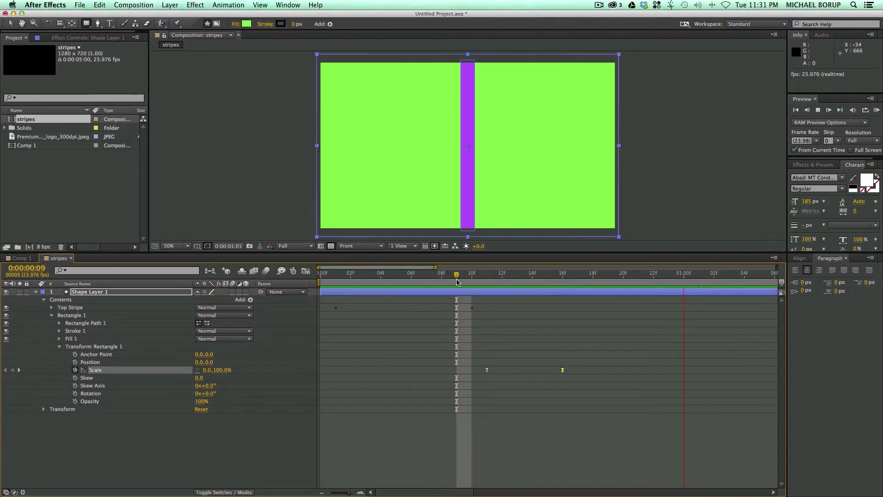
{"action": "left_click_drag", "start_coordinate": [486, 370], "coordinate": [502, 370]}
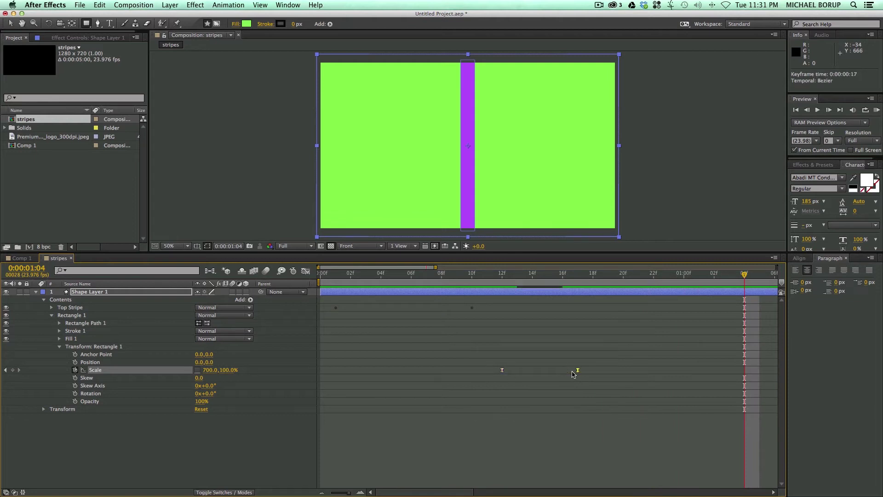
In the Graph Editor, drag the Scale influence handle left so the rectangle bursts open fast
{"action": "left_click", "coordinate": [306, 270]}
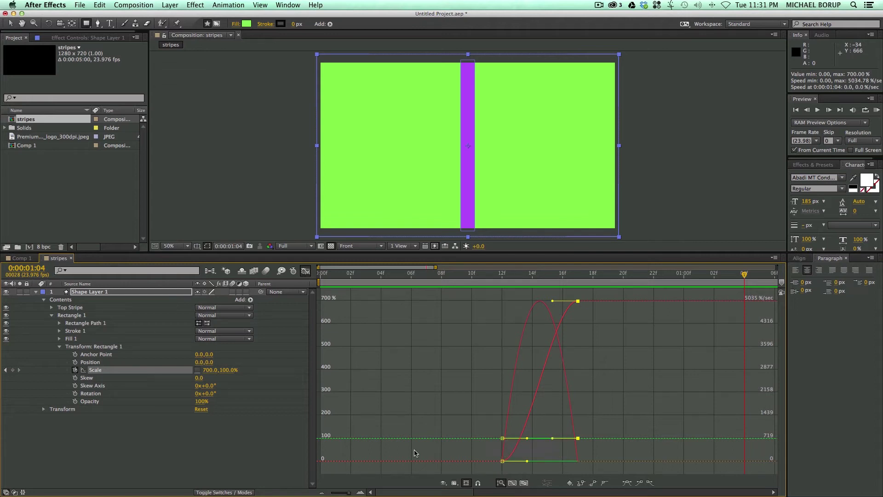
{"action": "left_click", "coordinate": [115, 372]}
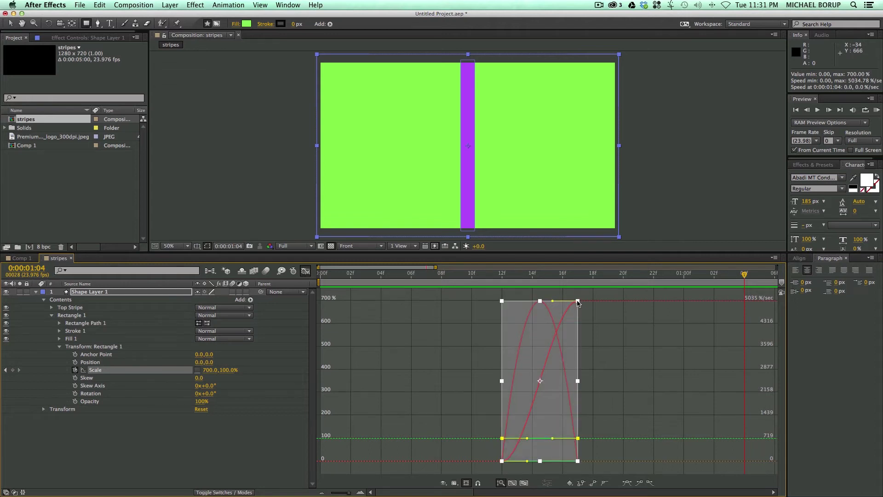
{"action": "left_click_drag", "start_coordinate": [553, 301], "coordinate": [493, 303]}
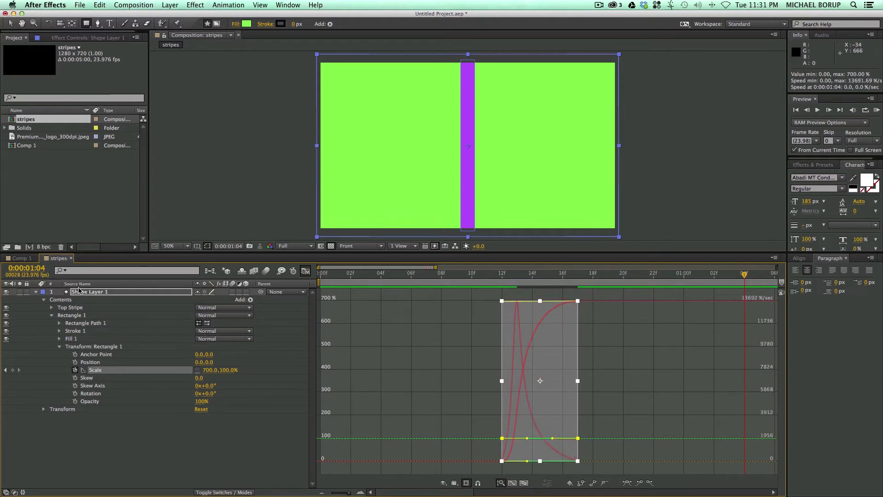
{"action": "left_click", "coordinate": [306, 271]}
Nudge the end Scale keyframe later twice, previewing from frame 6 after each move
{"action": "left_click_drag", "start_coordinate": [509, 282], "coordinate": [414, 288]}
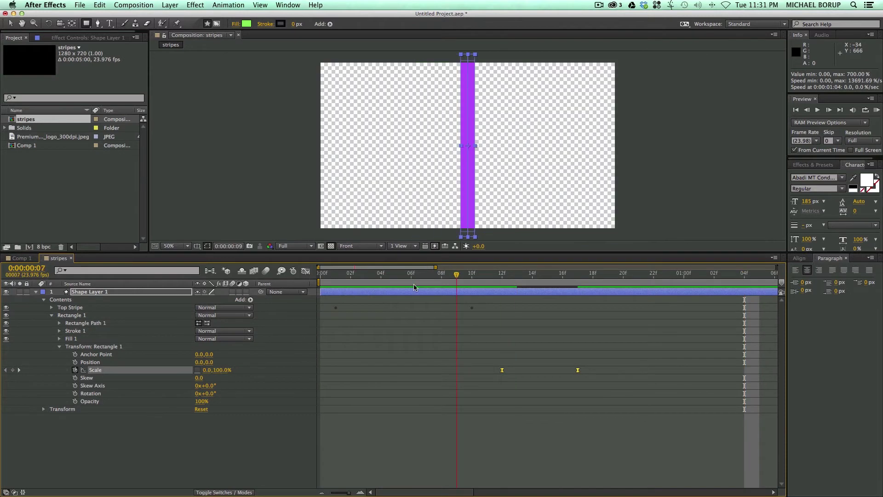
{"action": "key", "text": "space"}
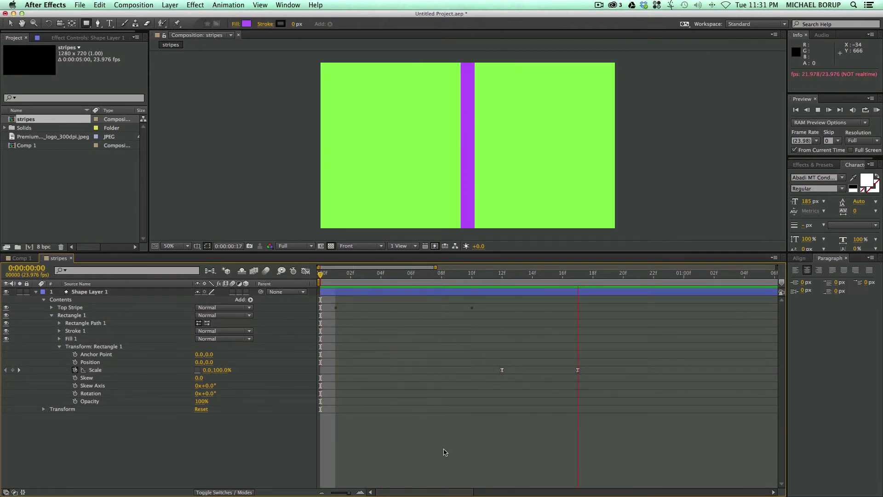
{"action": "key", "text": "space"}
{"action": "left_click_drag", "start_coordinate": [579, 371], "coordinate": [609, 370]}
{"action": "left_click", "coordinate": [411, 275]}
{"action": "key", "text": "space"}
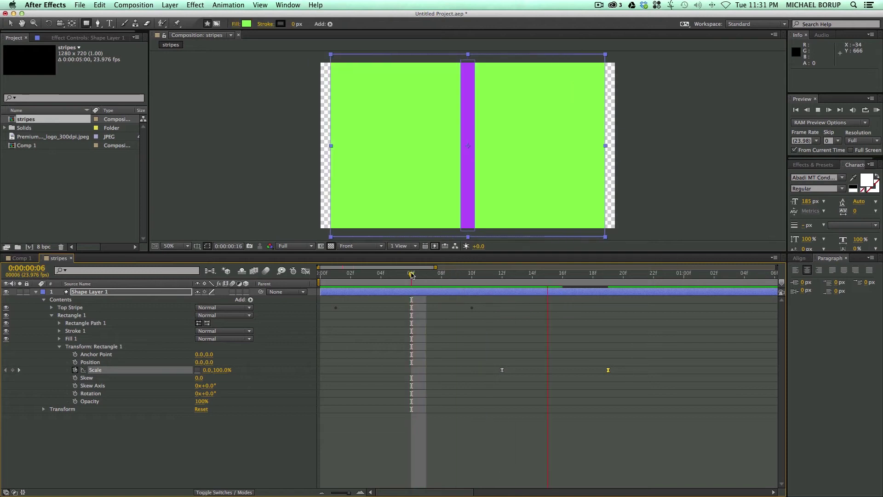
{"action": "key", "text": "space"}
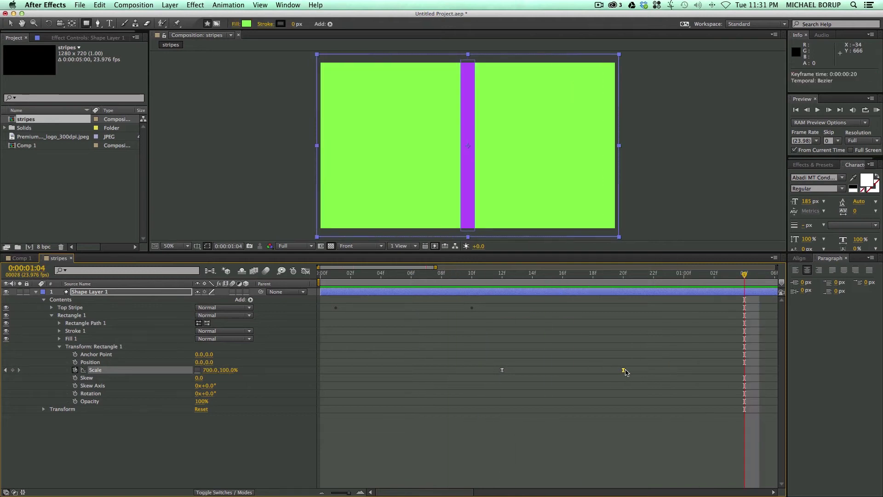
{"action": "left_click_drag", "start_coordinate": [608, 371], "coordinate": [639, 370]}
{"action": "left_click", "coordinate": [417, 275]}
{"action": "key", "text": "space"}
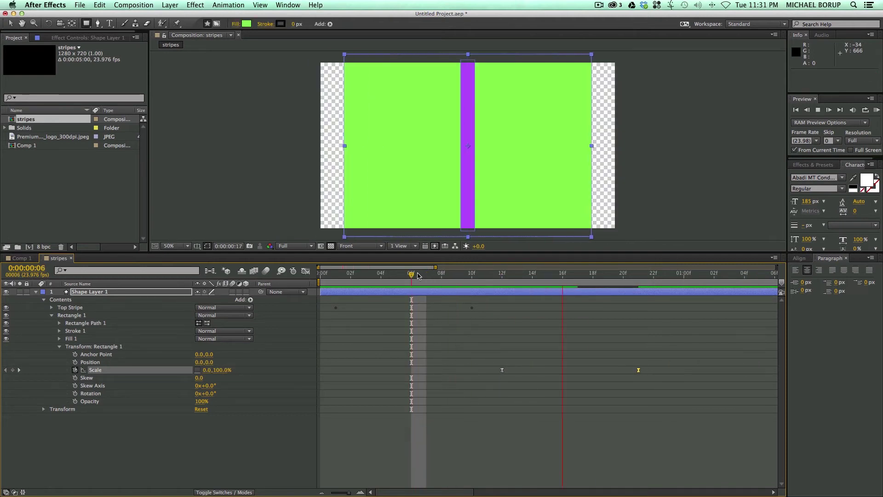
{"action": "key", "text": "space"}
{"action": "key", "text": "space"}
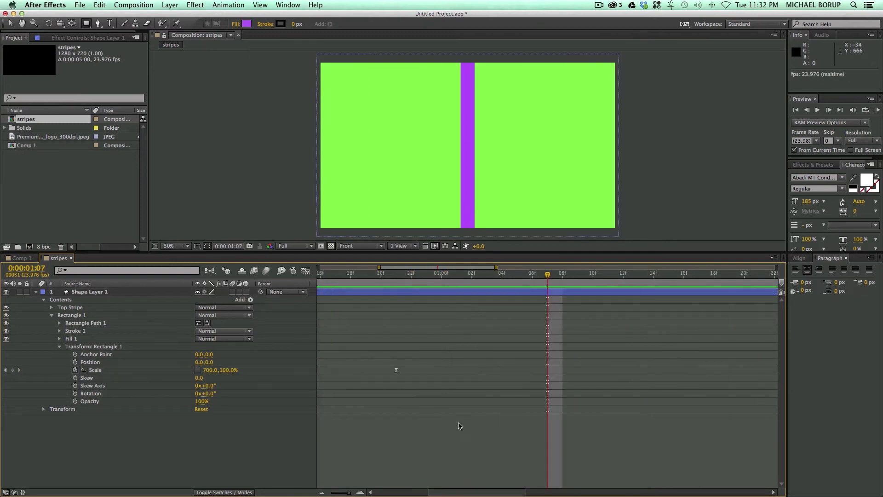
{"action": "key", "text": "space"}
Zoom out the timeline, collapse Rectangle 1 and duplicate it with Cmd+D
{"action": "left_click_drag", "start_coordinate": [349, 493], "coordinate": [346, 493]}
{"action": "scroll", "coordinate": [411, 476], "scroll_direction": "left", "scroll_amount": 2}
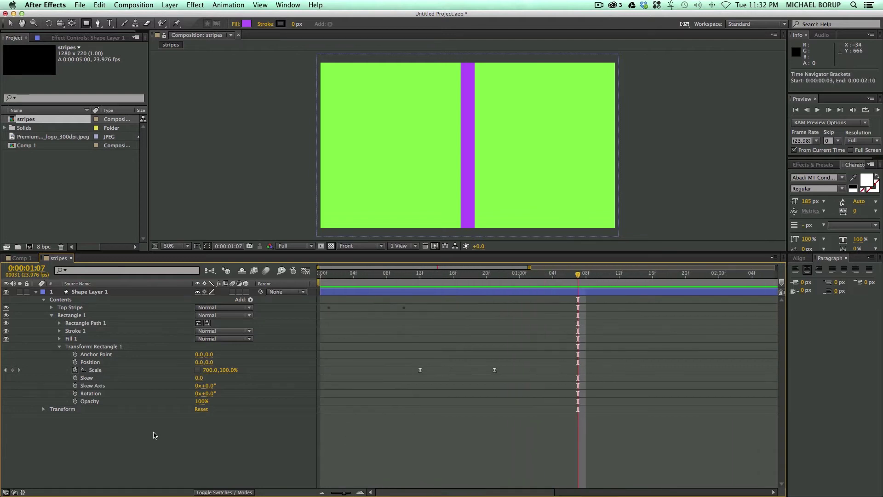
{"action": "left_click", "coordinate": [52, 315]}
{"action": "left_click", "coordinate": [72, 316]}
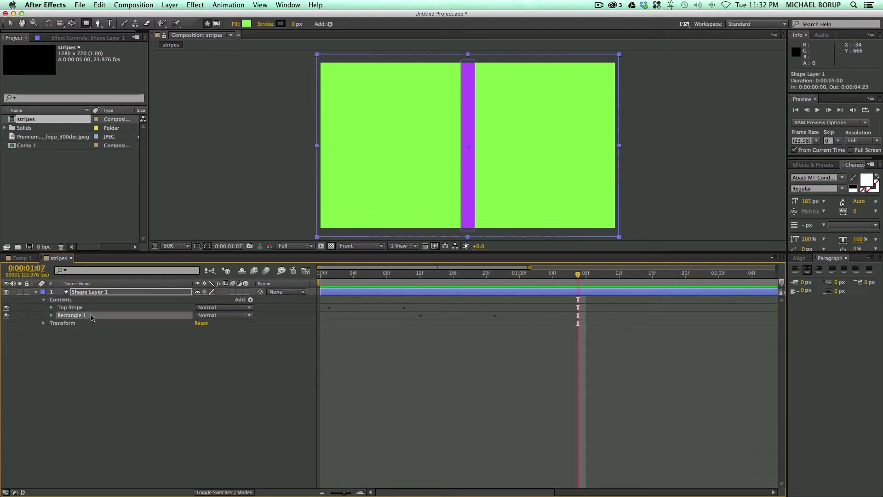
{"action": "key", "text": "super+d"}
{"action": "key", "text": "super+d"}
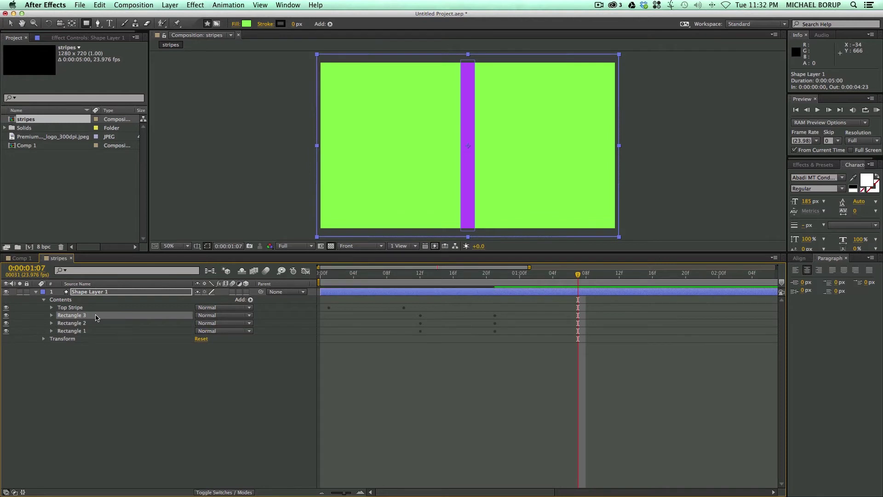
Change Rectangle 2's fill colour from green to blue
{"action": "left_click", "coordinate": [51, 324]}
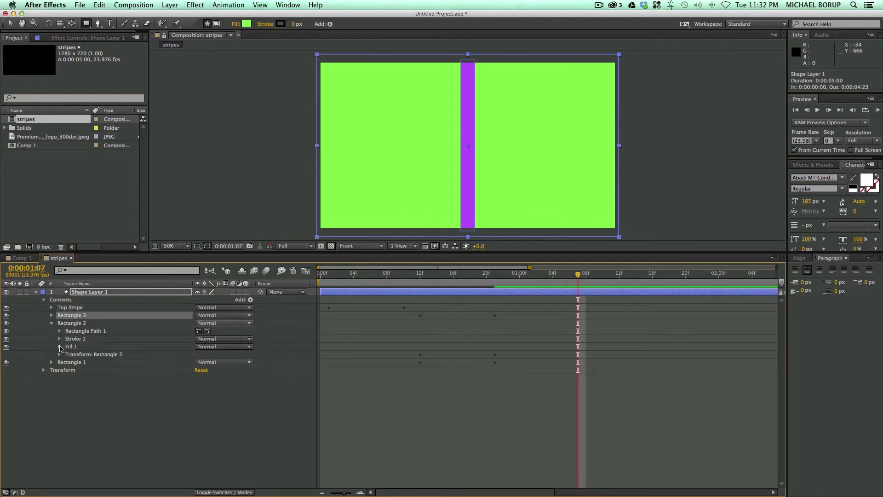
{"action": "left_click", "coordinate": [59, 346]}
{"action": "left_click", "coordinate": [200, 370]}
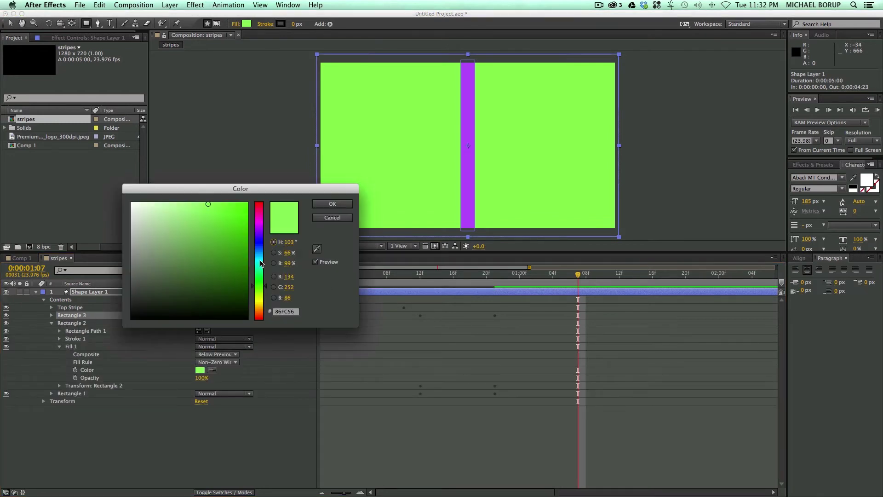
{"action": "left_click_drag", "start_coordinate": [261, 263], "coordinate": [260, 247]}
{"action": "left_click", "coordinate": [332, 204]}
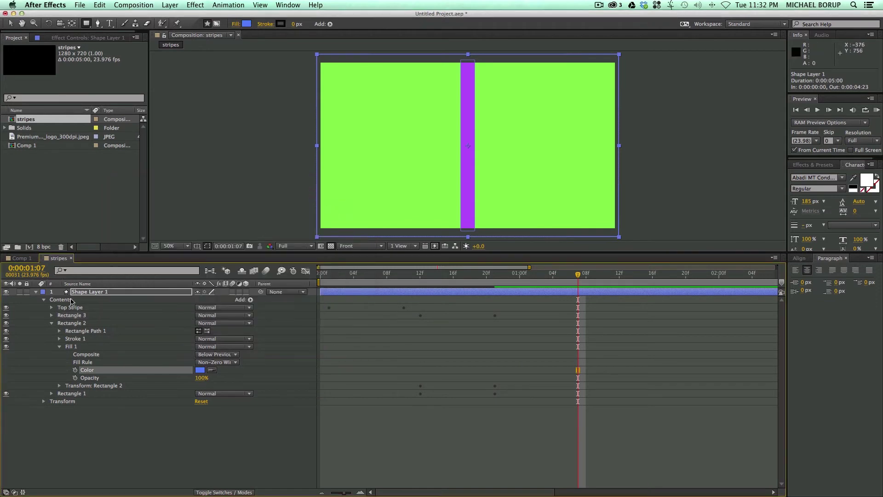
Set Rectangle 3's fill colour to pink FC5695
{"action": "left_click", "coordinate": [51, 316]}
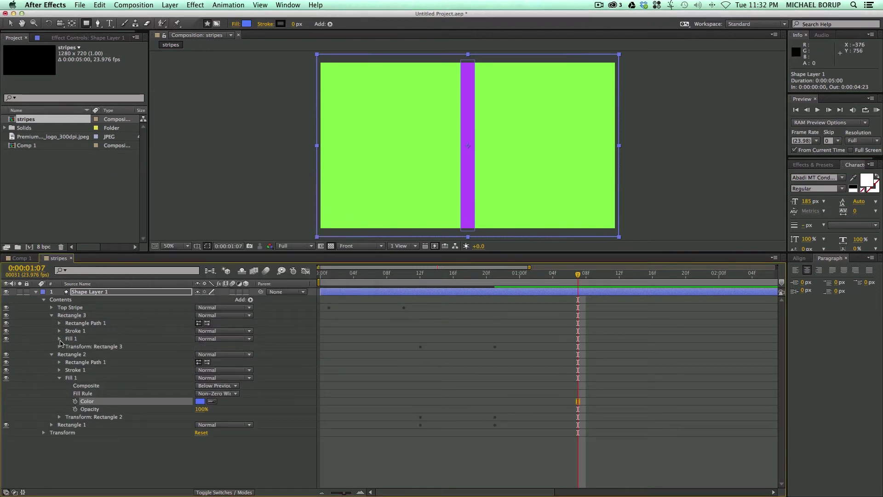
{"action": "left_click", "coordinate": [59, 339]}
{"action": "left_click", "coordinate": [200, 362]}
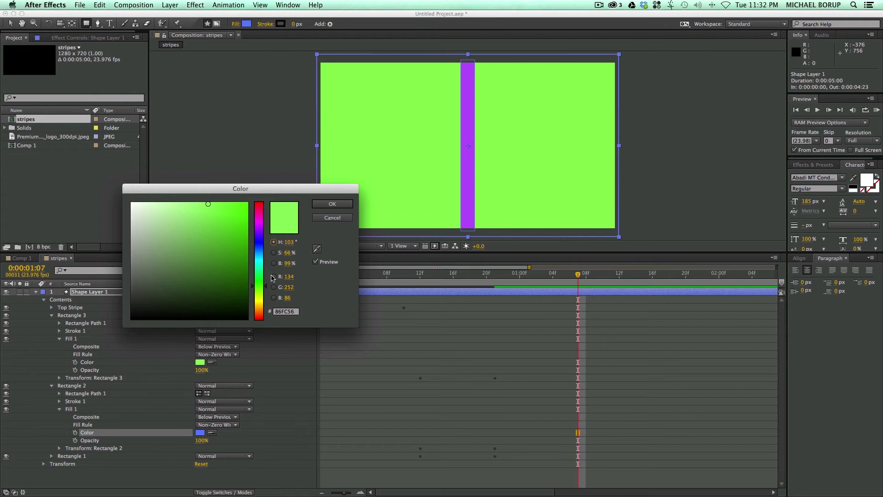
{"action": "left_click_drag", "start_coordinate": [258, 233], "coordinate": [258, 212]}
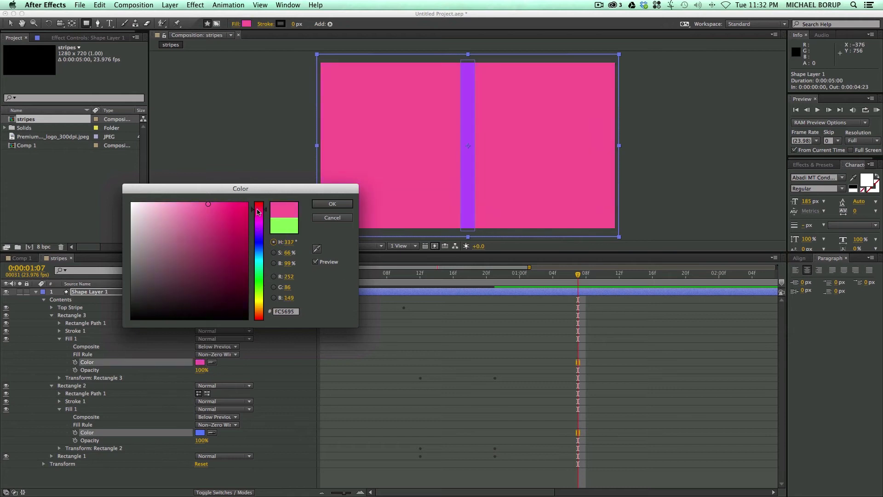
{"action": "left_click", "coordinate": [333, 204]}
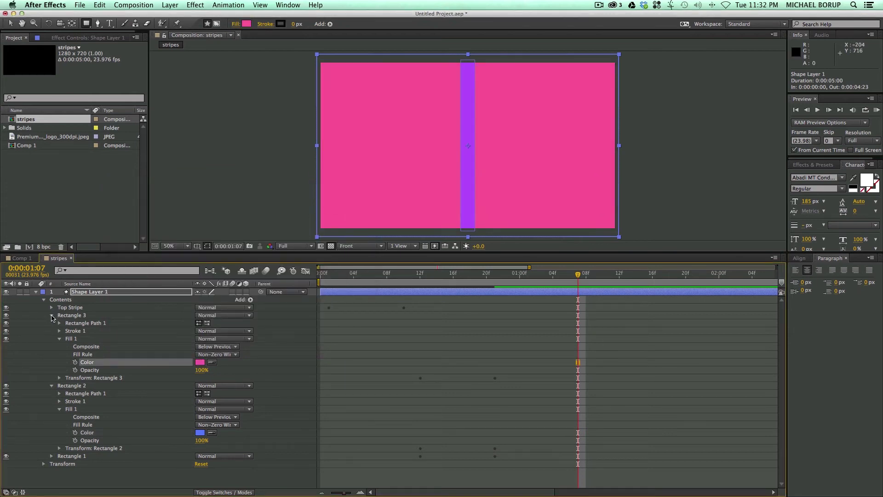
{"action": "left_click", "coordinate": [52, 316]}
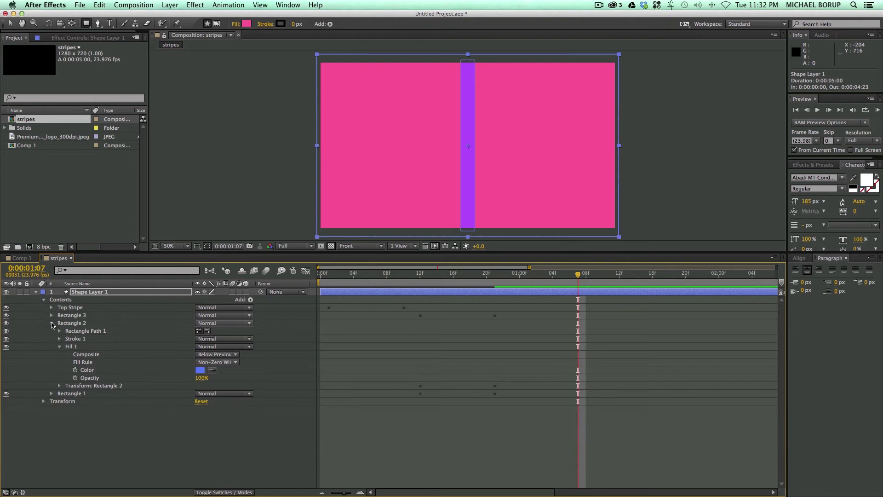
Select Rectangle 2's two Scale keyframes and shift them later in time
{"action": "left_click", "coordinate": [52, 324]}
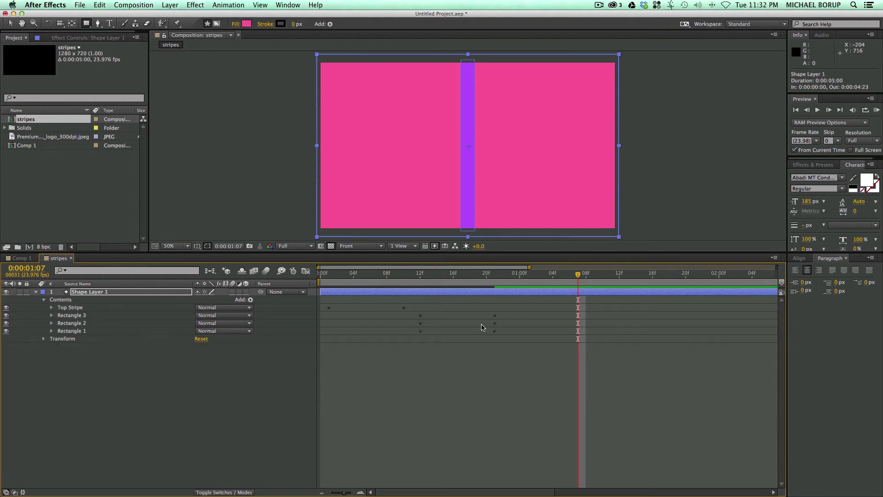
{"action": "left_click", "coordinate": [74, 324]}
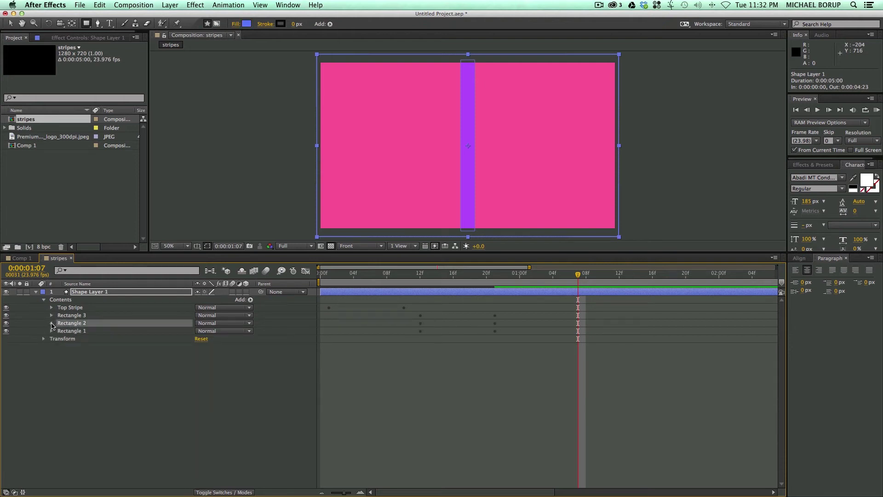
{"action": "left_click", "coordinate": [51, 324]}
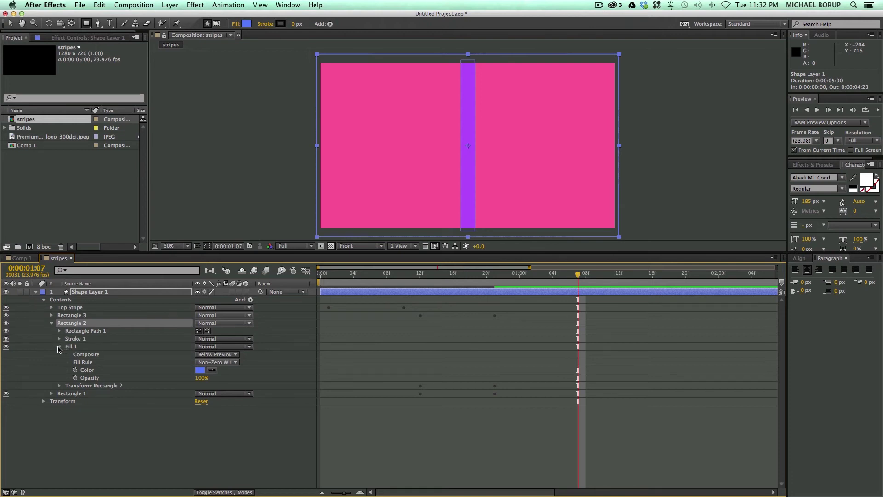
{"action": "left_click", "coordinate": [59, 348]}
{"action": "left_click", "coordinate": [60, 354]}
{"action": "left_click_drag", "start_coordinate": [542, 398], "coordinate": [445, 378]}
{"action": "left_click", "coordinate": [52, 323]}
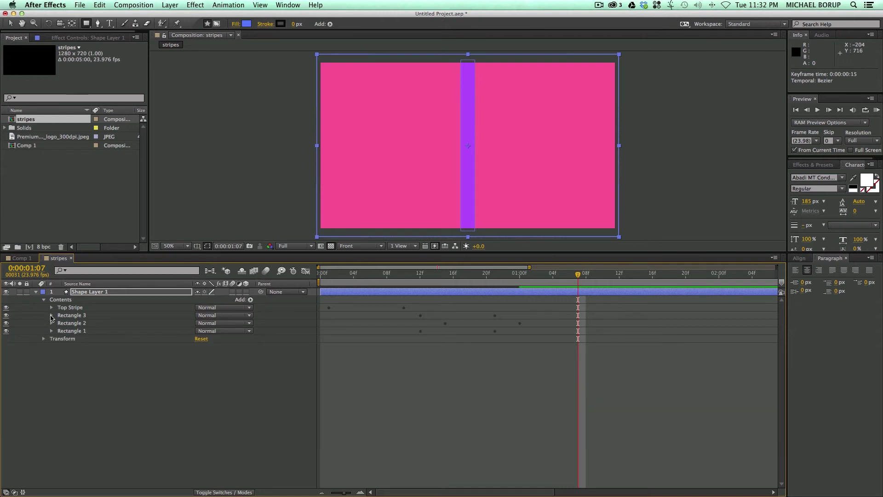
Select Rectangle 3's two Scale keyframes and shift them later still
{"action": "left_click", "coordinate": [51, 315]}
{"action": "left_click", "coordinate": [60, 339]}
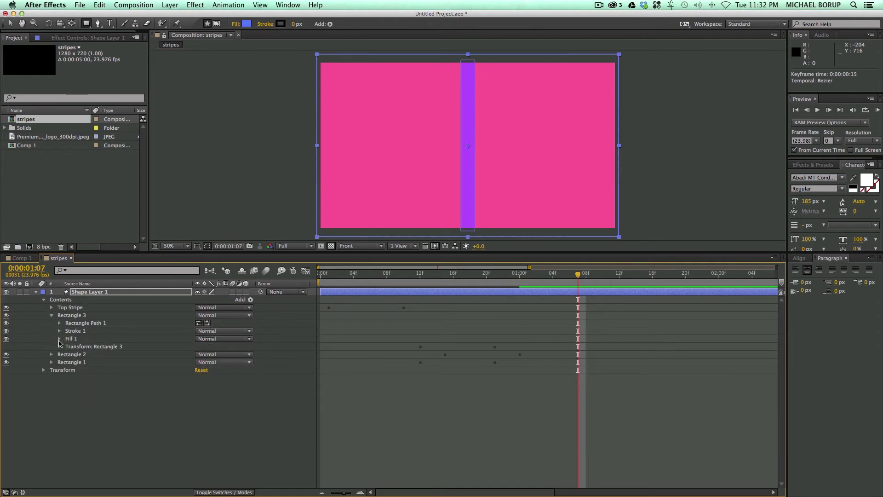
{"action": "left_click", "coordinate": [59, 346]}
{"action": "left_click_drag", "start_coordinate": [527, 388], "coordinate": [462, 371]}
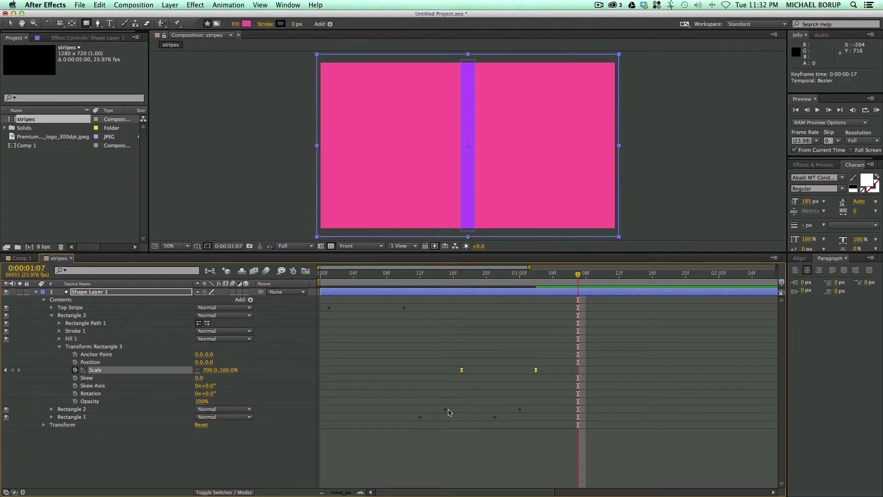
Preview and scrub from frame 11 to check green, blue, then pink widening in sequence
{"action": "key", "text": "space"}
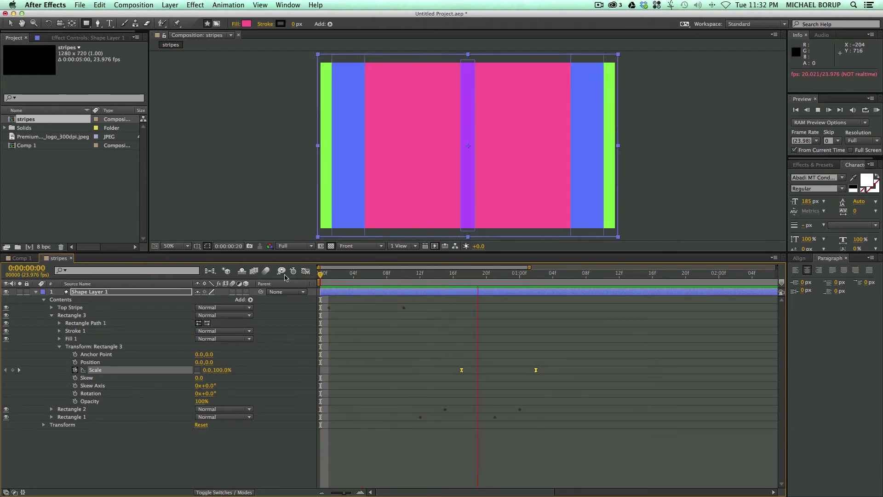
{"action": "left_click", "coordinate": [411, 281]}
{"action": "left_click_drag", "start_coordinate": [411, 283], "coordinate": [486, 291]}
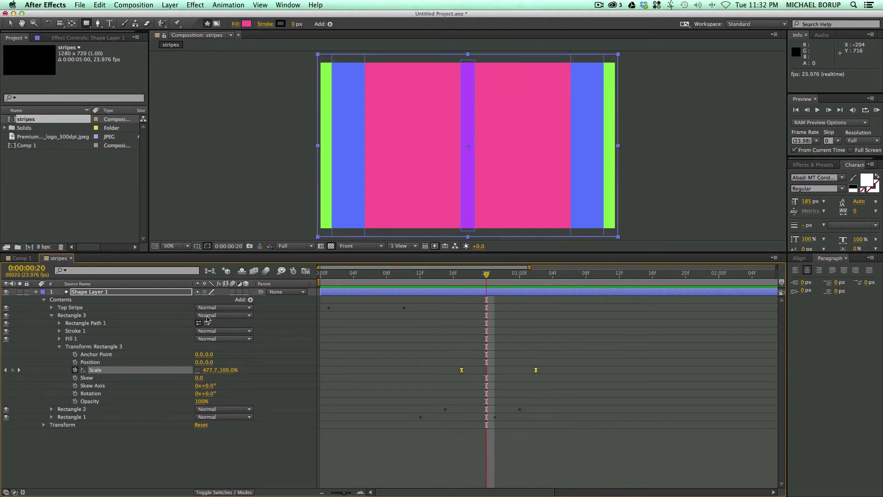
{"action": "left_click", "coordinate": [52, 315]}
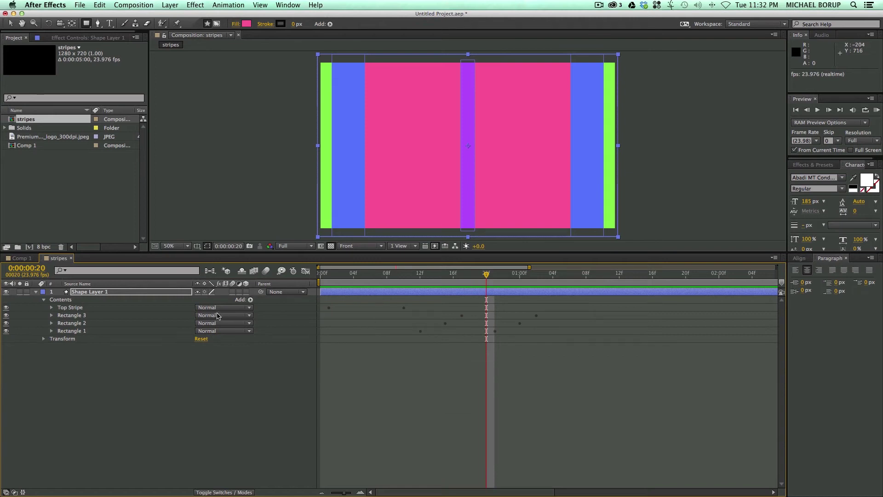
Keyframe Top Stripe's unlinked Scale width from 100% to 2210%
{"action": "left_click", "coordinate": [70, 307]}
{"action": "left_click", "coordinate": [51, 307]}
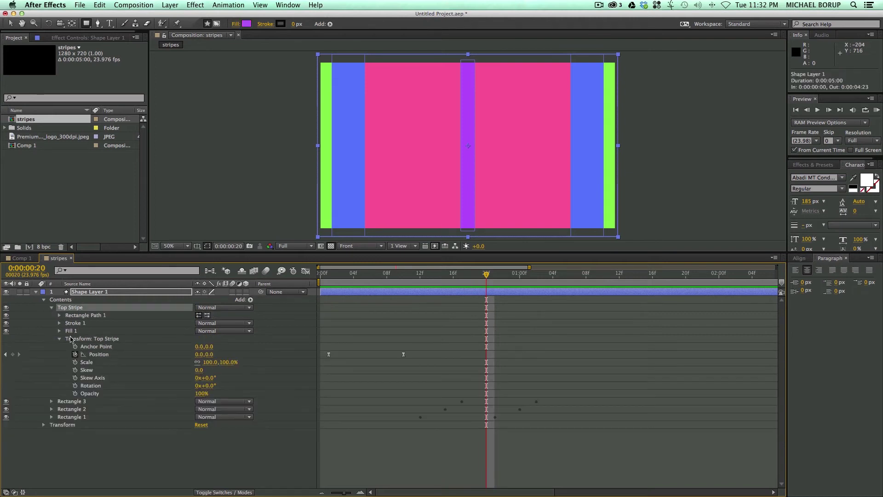
{"action": "left_click", "coordinate": [186, 363]}
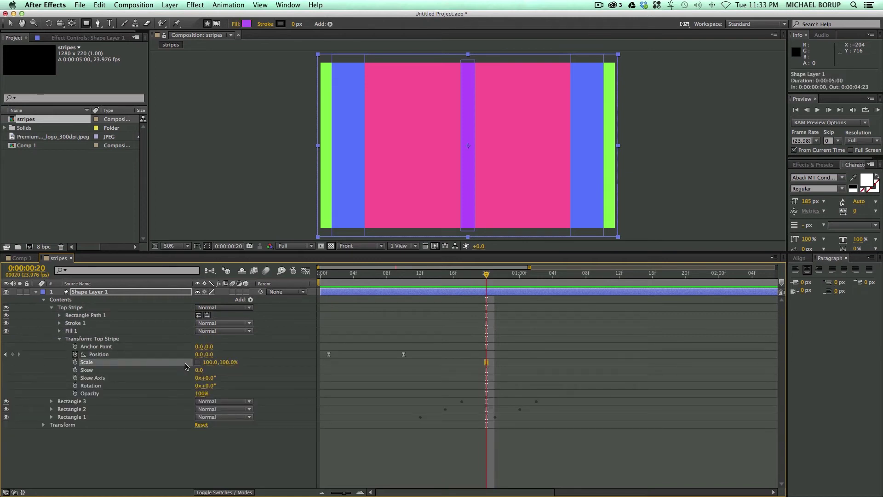
{"action": "left_click", "coordinate": [75, 362]}
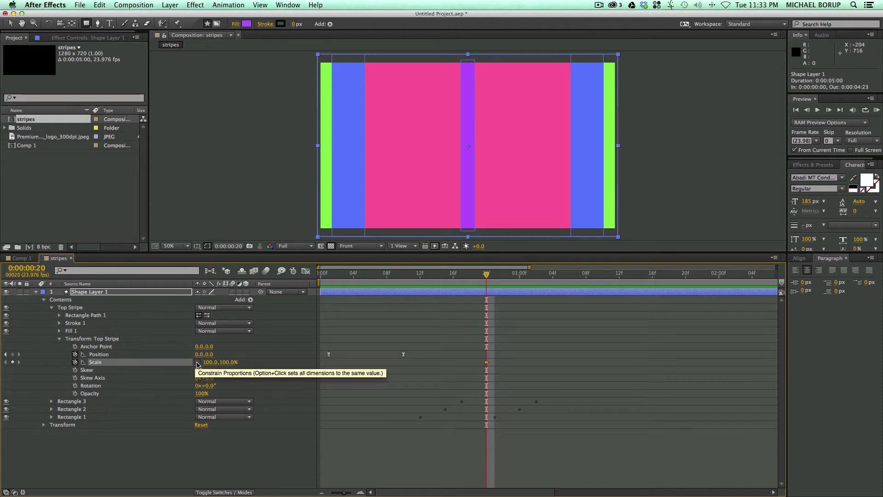
{"action": "left_click", "coordinate": [198, 363]}
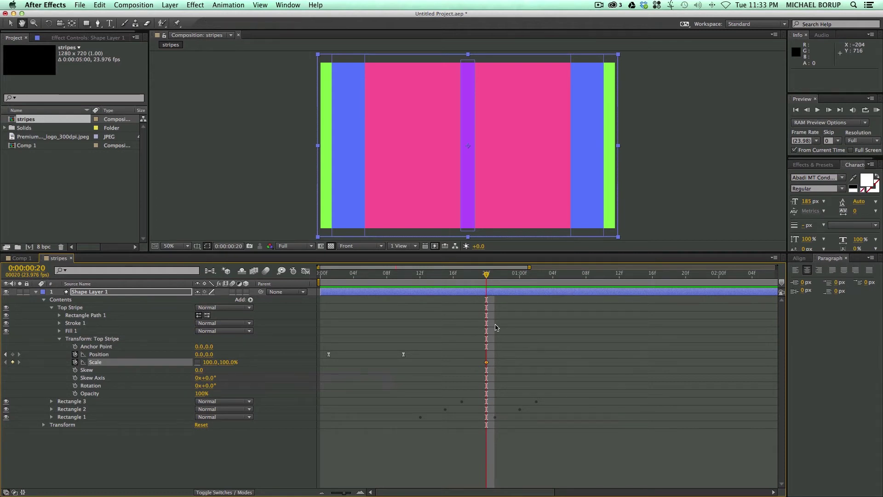
{"action": "key", "text": "space"}
{"action": "left_click_drag", "start_coordinate": [211, 365], "coordinate": [334, 366]}
Preview the Top Stripe growth and move its end Scale keyframe earlier
{"action": "key", "text": "space"}
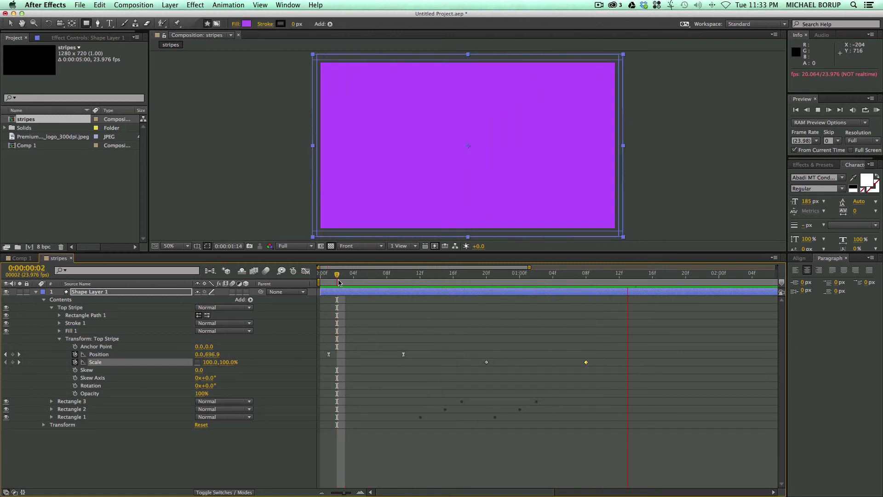
{"action": "left_click", "coordinate": [621, 357]}
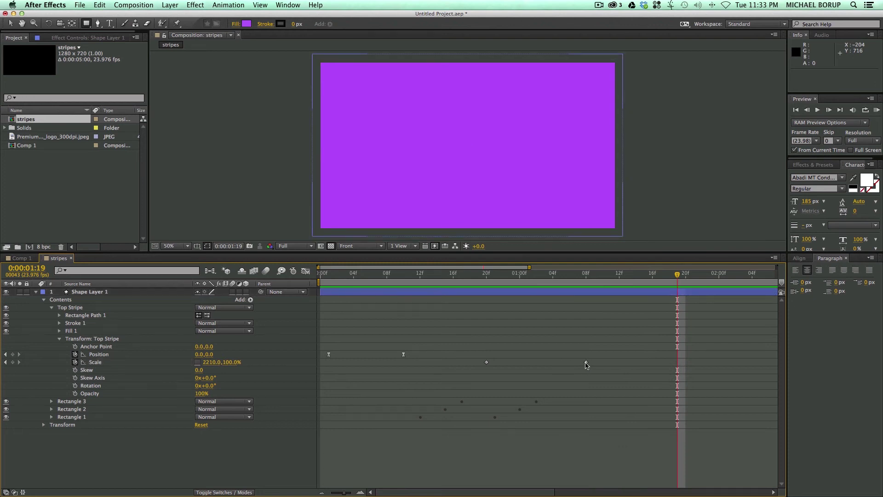
{"action": "left_click_drag", "start_coordinate": [586, 362], "coordinate": [561, 362]}
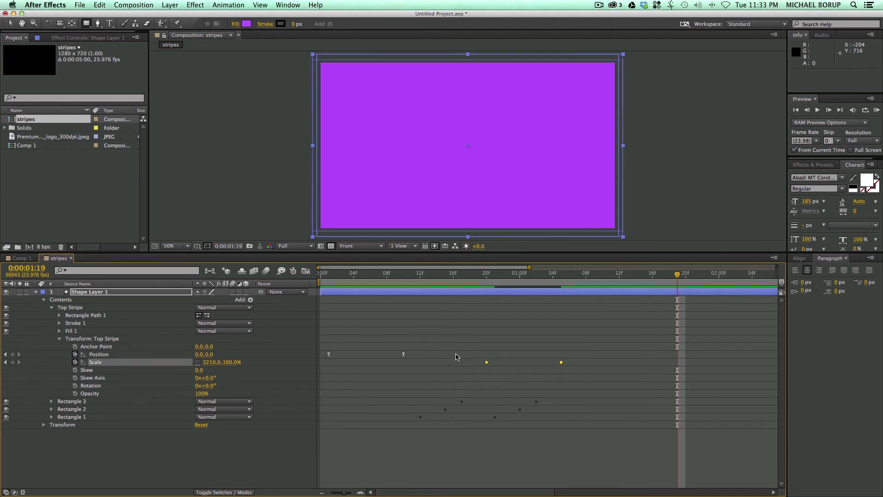
Apply Easy Ease to Top Stripe's two Scale keyframes
{"action": "right_click", "coordinate": [486, 362]}
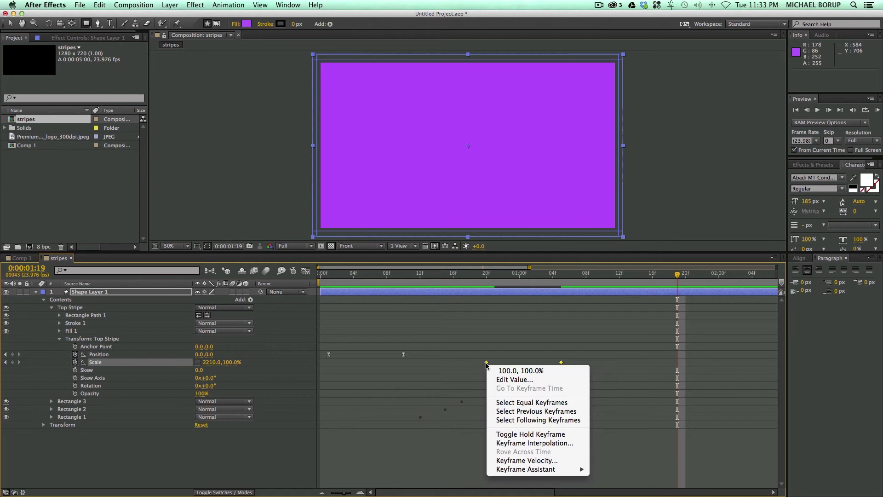
{"action": "mouse_move", "coordinate": [536, 470]}
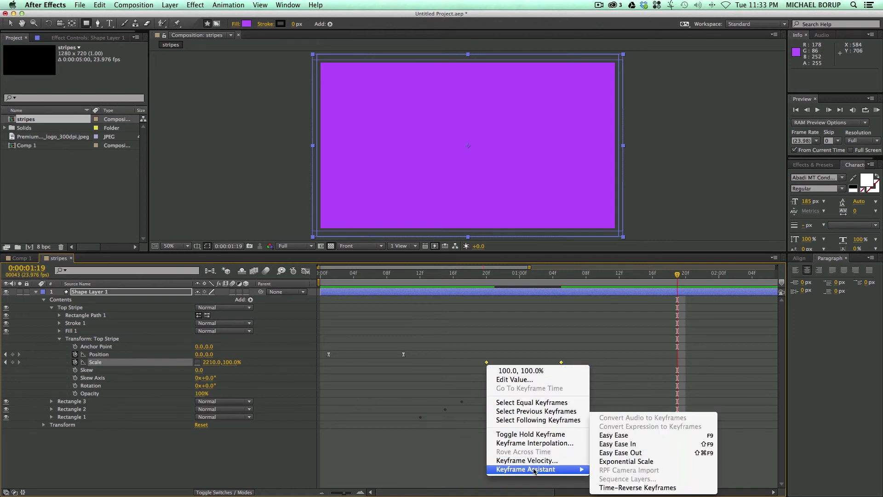
{"action": "left_click", "coordinate": [618, 436]}
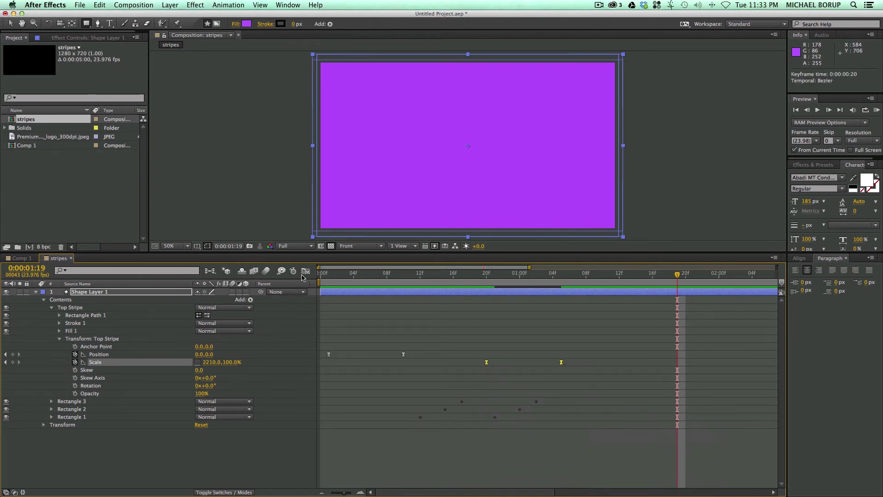
Steepen the end keyframe's speed curve in the Graph Editor to about 23003%/sec, then preview
{"action": "left_click", "coordinate": [305, 271]}
{"action": "left_click", "coordinate": [561, 302]}
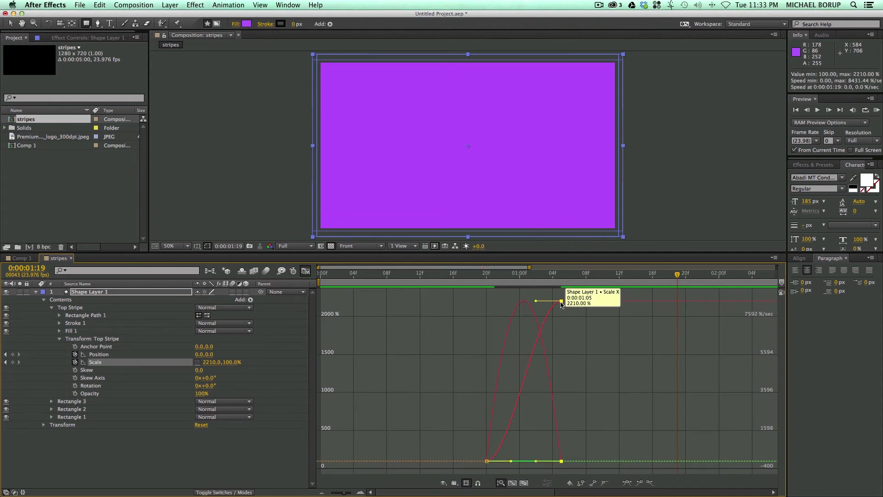
{"action": "left_click_drag", "start_coordinate": [537, 302], "coordinate": [487, 302]}
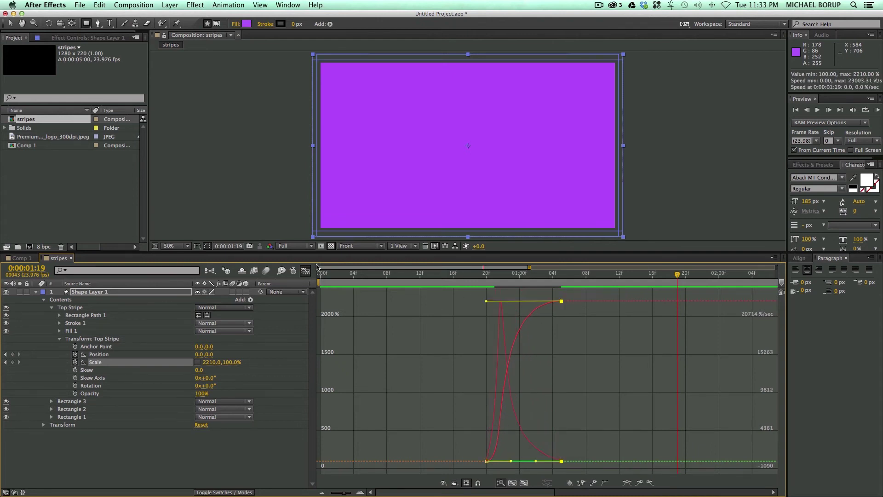
{"action": "left_click", "coordinate": [306, 270]}
{"action": "key", "text": "space"}
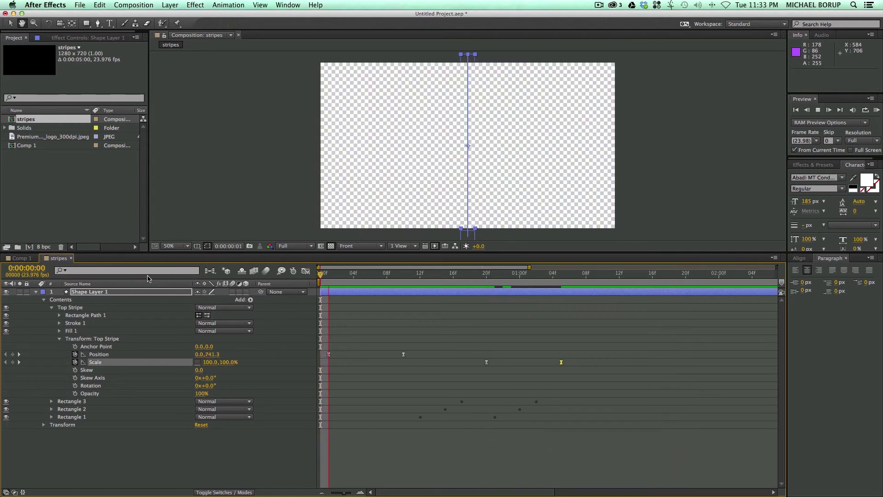
{"action": "key", "text": "space"}
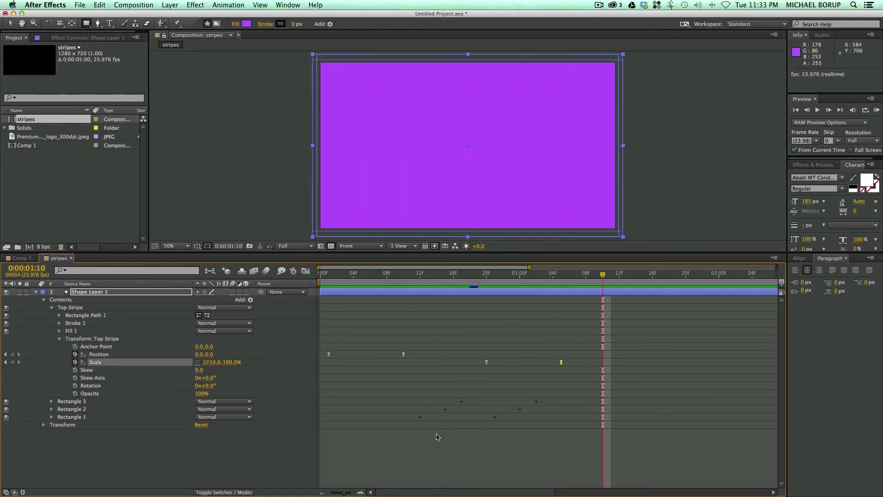
{"action": "left_click", "coordinate": [437, 437]}
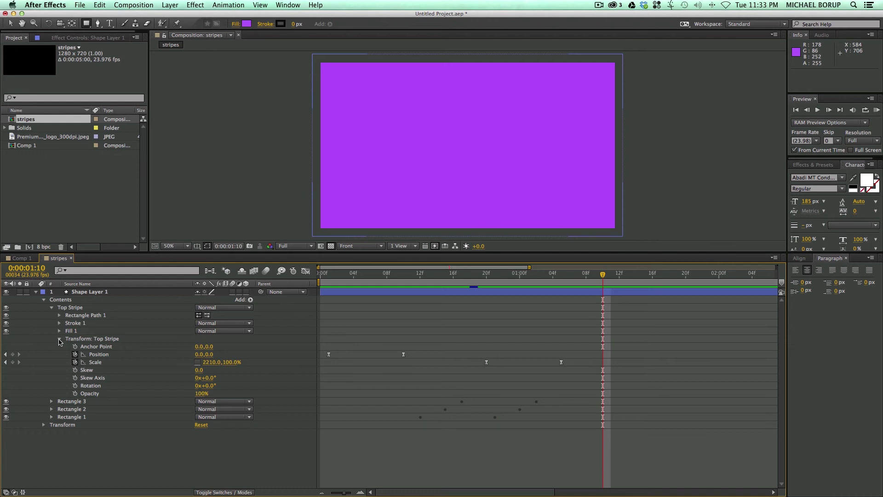
Enable motion blur on Shape Layer 1 and the composition, then preview the wipe from the start
{"action": "left_click", "coordinate": [60, 339]}
{"action": "left_click", "coordinate": [51, 308]}
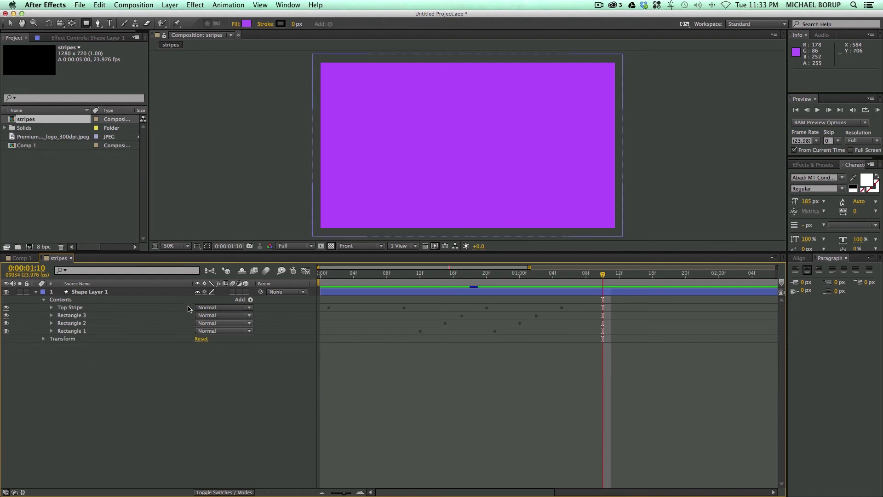
{"action": "key", "text": "Home"}
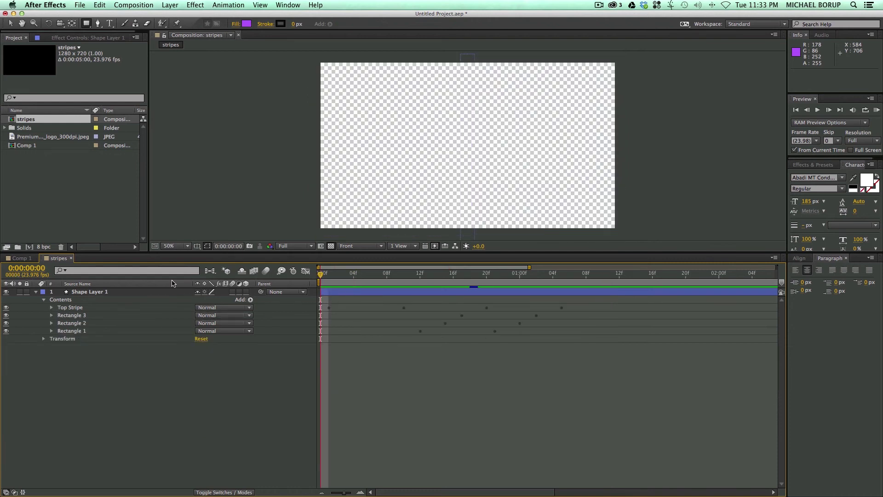
{"action": "left_click", "coordinate": [232, 292]}
{"action": "left_click", "coordinate": [266, 270]}
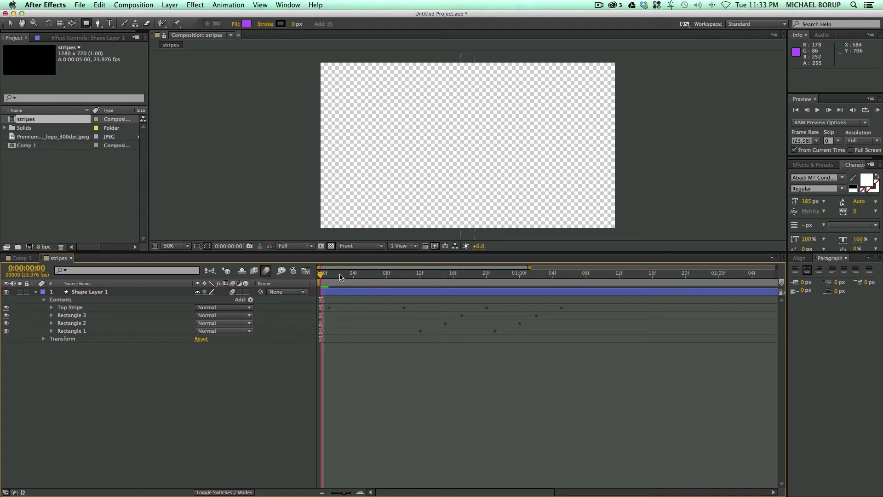
{"action": "key", "text": "space"}
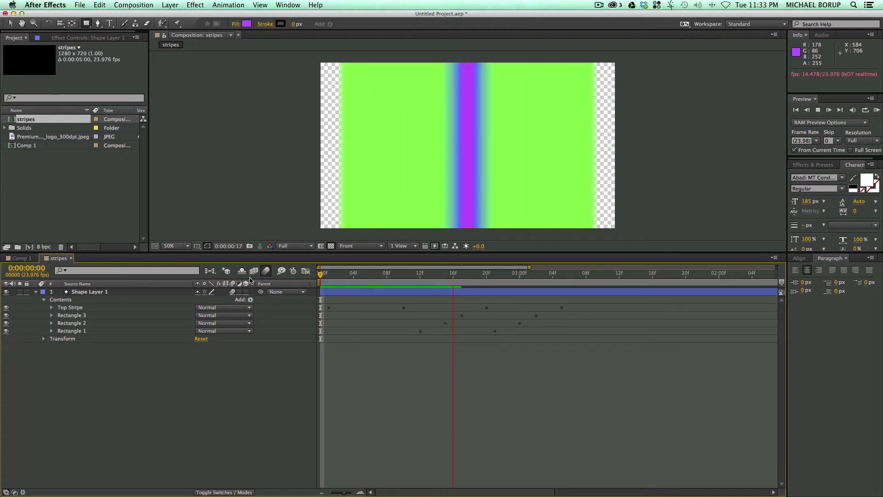
{"action": "key", "text": "space"}
{"action": "key", "text": "space"}
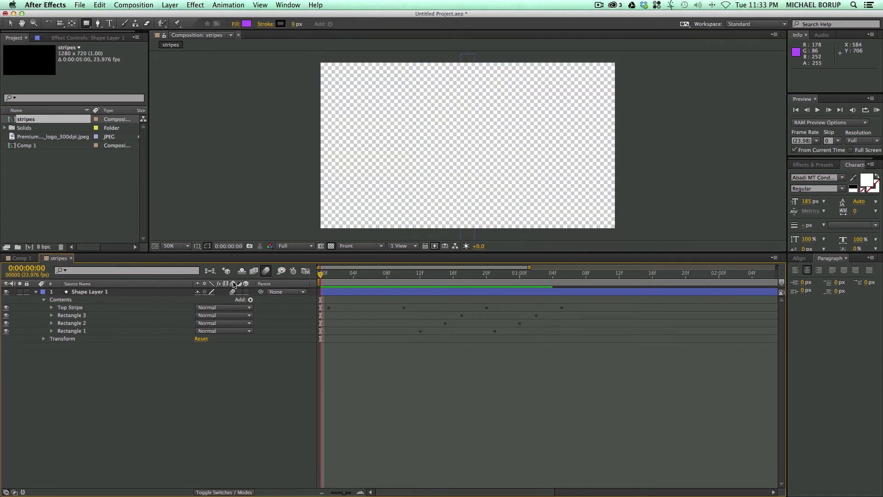
{"action": "key", "text": "space"}
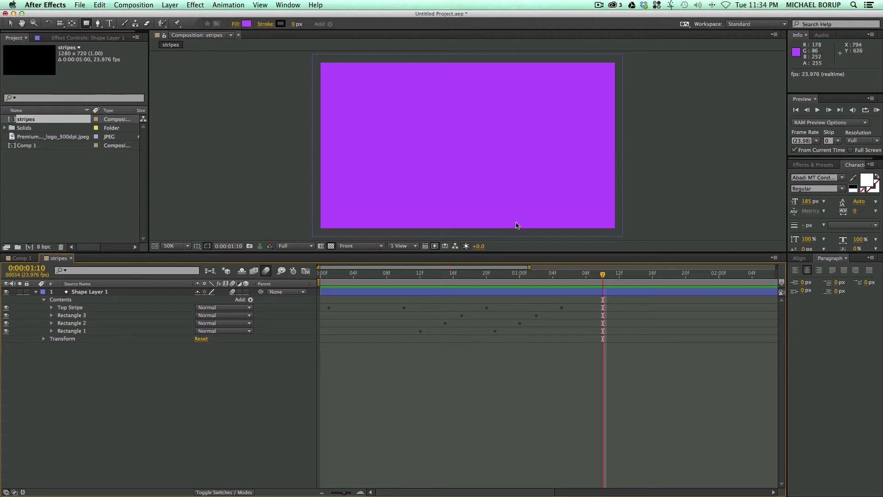
{"action": "key", "text": "super+t"}
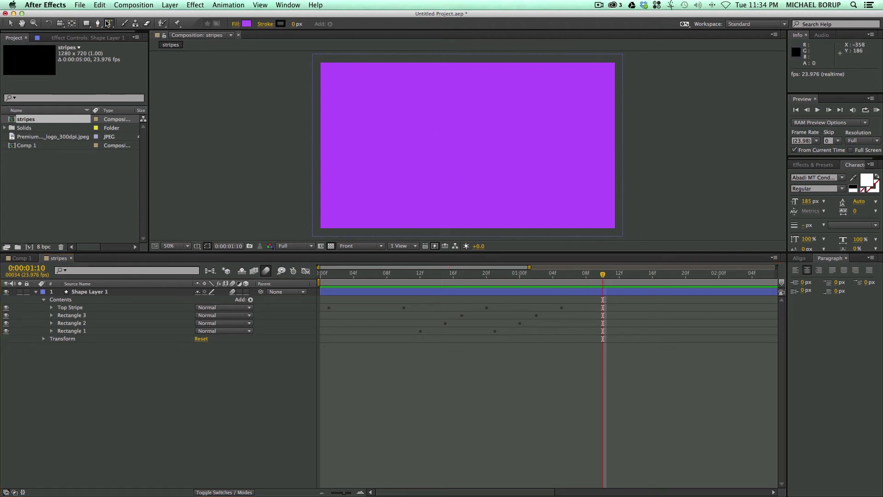
Type a white two-line title 'Color' / 'Stripes' and move it toward the comp centre
{"action": "left_click", "coordinate": [432, 131]}
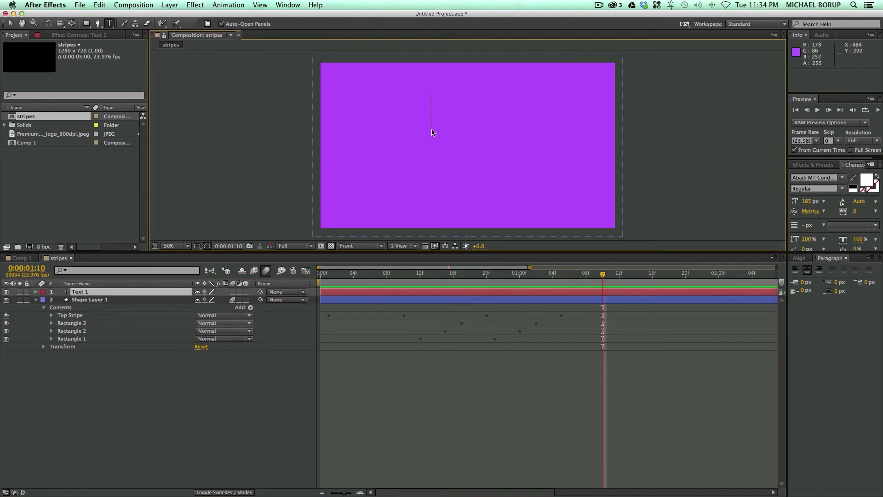
{"action": "type", "text": "St"}
{"action": "key", "text": "BackSpace"}
{"action": "key", "text": "BackSpace"}
{"action": "type", "text": "Color S"}
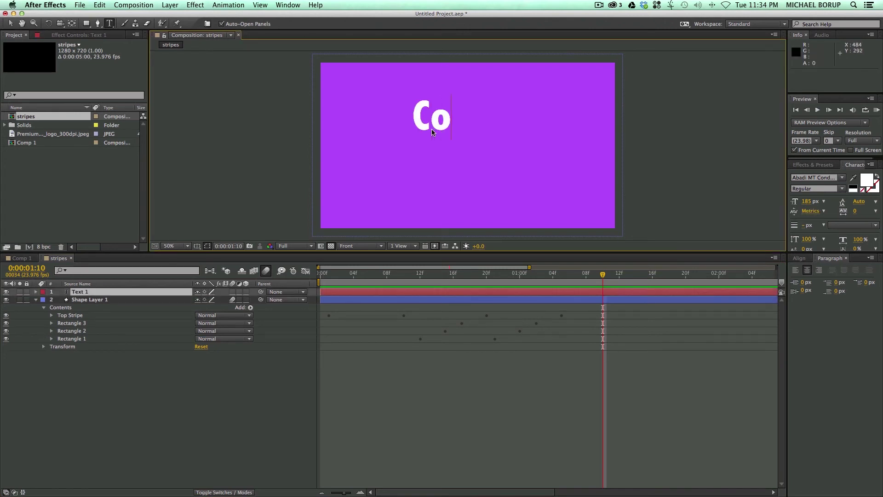
{"action": "key", "text": "BackSpace"}
{"action": "key", "text": "BackSpace"}
{"action": "key", "text": "Return"}
{"action": "type", "text": "S"}
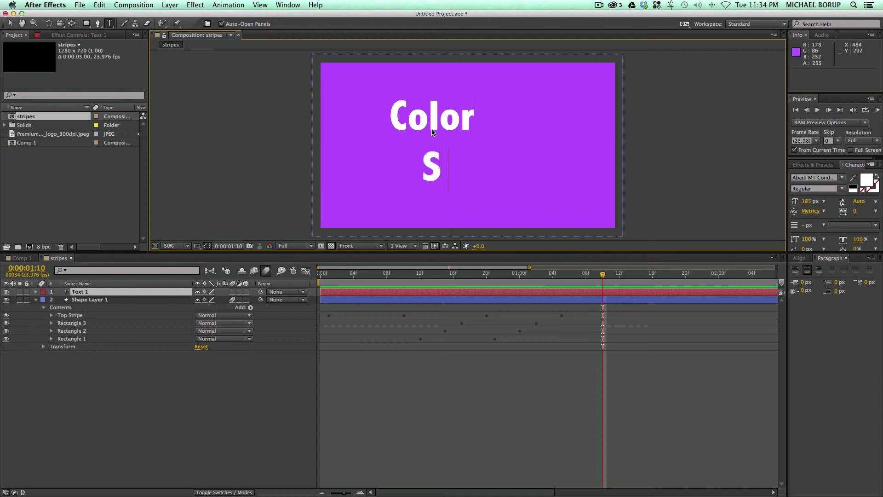
{"action": "type", "text": "tripes"}
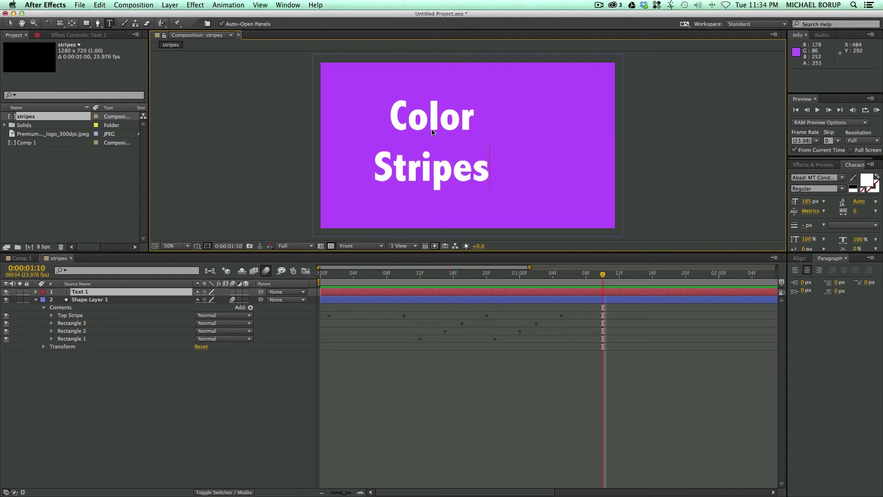
{"action": "left_click", "coordinate": [10, 23]}
{"action": "left_click_drag", "start_coordinate": [451, 120], "coordinate": [478, 117]}
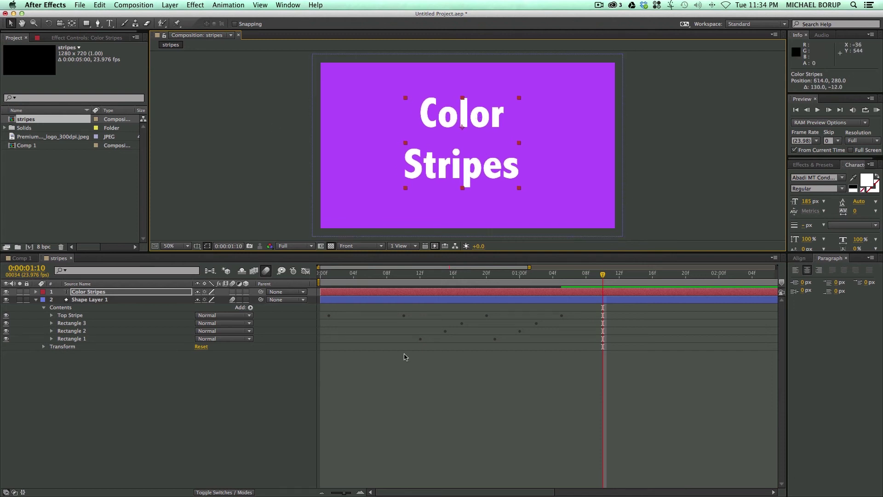
Draw a narrow rectangle mask on the title and keyframe Mask Expansion from -62 to 226 px
{"action": "left_click", "coordinate": [86, 23]}
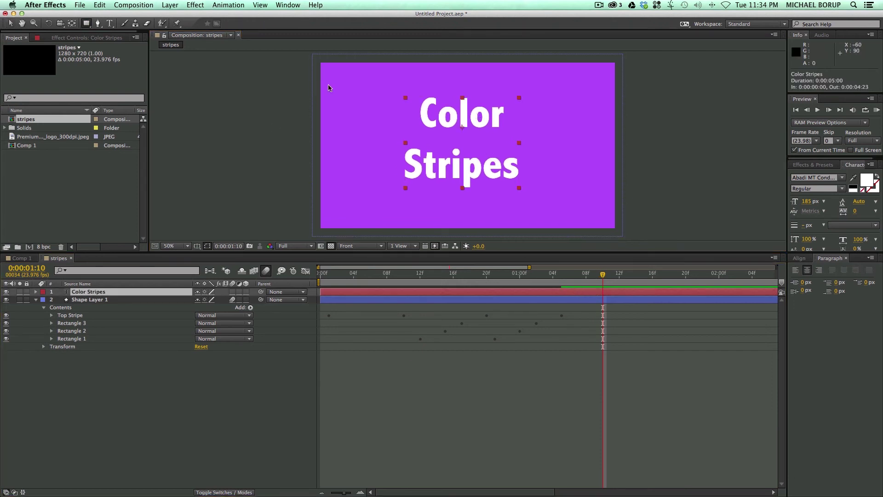
{"action": "left_click_drag", "start_coordinate": [451, 68], "coordinate": [477, 211]}
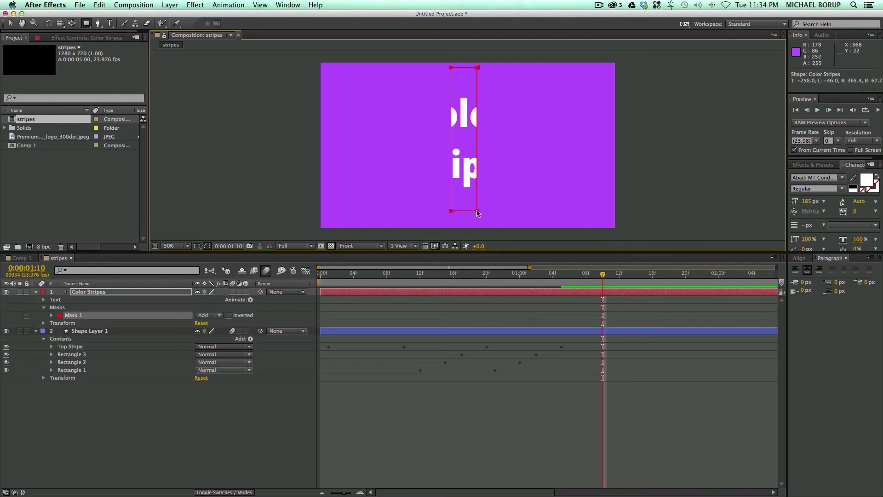
{"action": "left_click", "coordinate": [51, 315]}
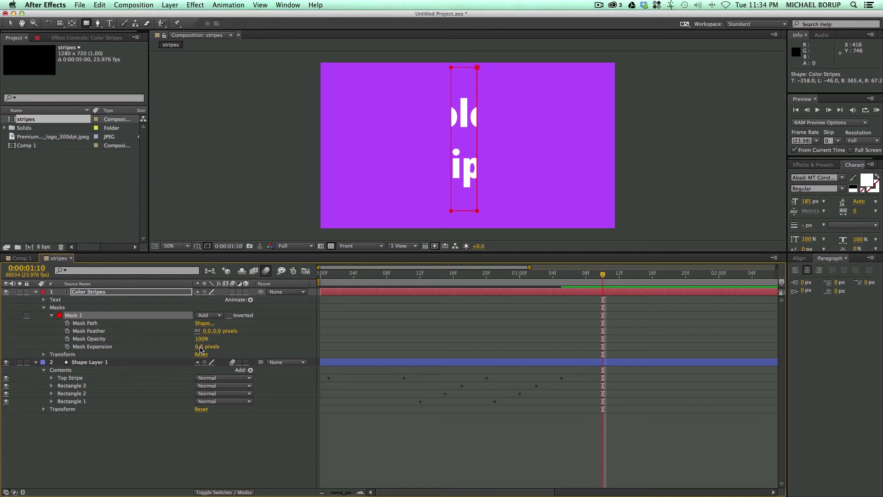
{"action": "left_click_drag", "start_coordinate": [200, 348], "coordinate": [172, 351]}
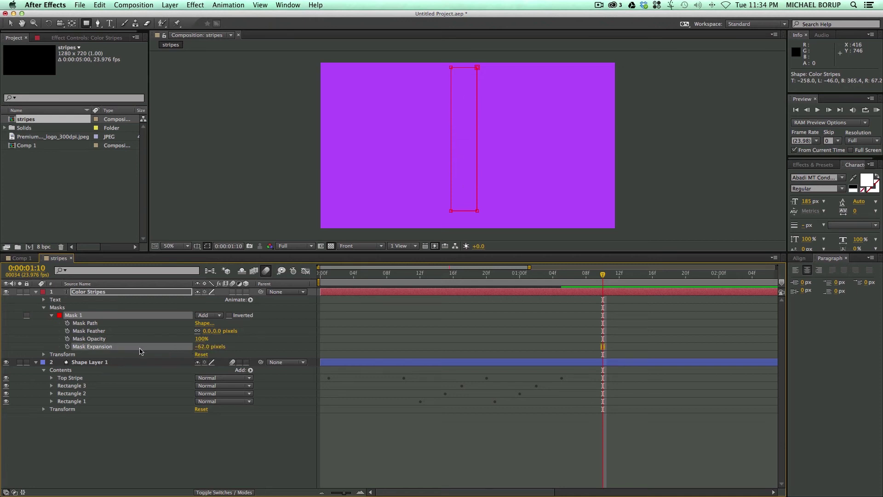
{"action": "left_click_drag", "start_coordinate": [601, 281], "coordinate": [501, 282]}
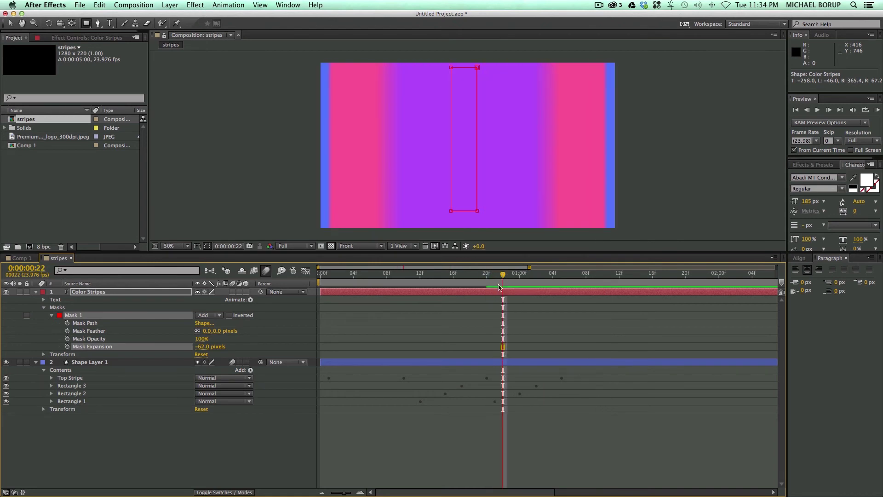
{"action": "left_click", "coordinate": [67, 347]}
{"action": "key", "text": "Page_Down"}
{"action": "key", "text": "Page_Down"}
{"action": "key", "text": "Page_Down"}
{"action": "key", "text": "Page_Down"}
{"action": "key", "text": "Page_Down"}
{"action": "key", "text": "Page_Down"}
{"action": "key", "text": "Page_Down"}
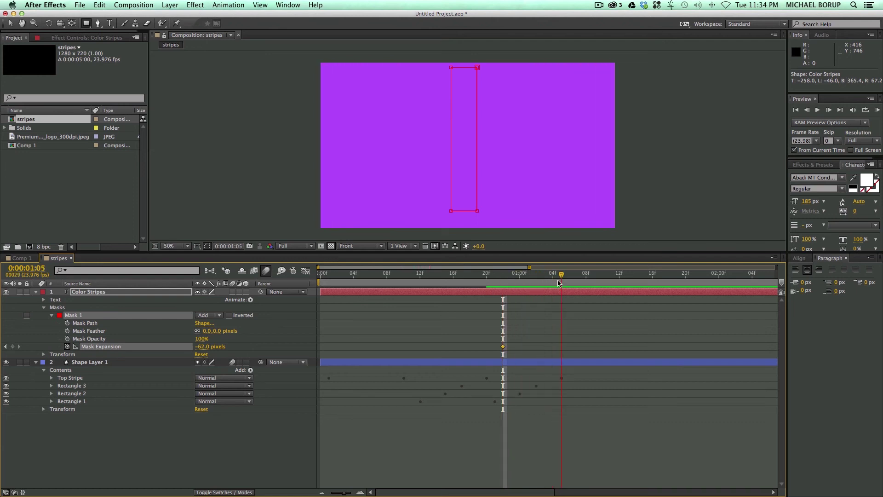
{"action": "left_click_drag", "start_coordinate": [198, 348], "coordinate": [213, 360]}
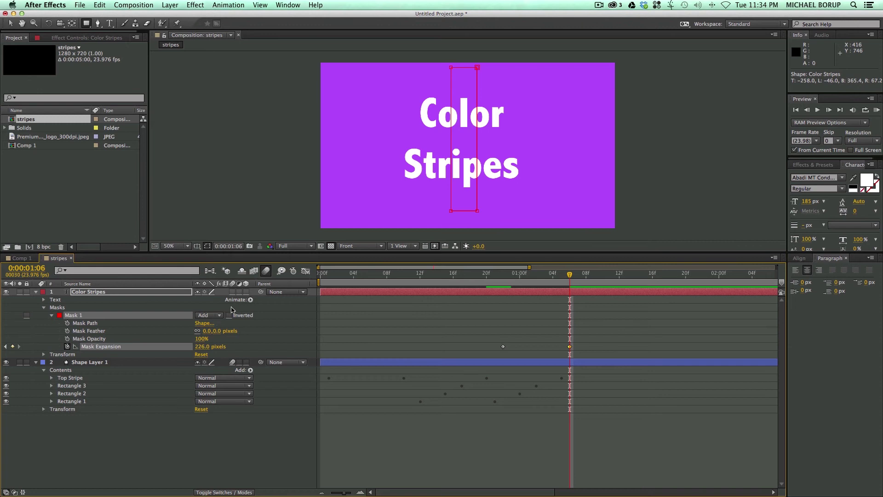
Turn on motion blur for the title layer and preview the text reveal
{"action": "left_click", "coordinate": [229, 316]}
{"action": "left_click", "coordinate": [229, 316]}
{"action": "left_click", "coordinate": [232, 293]}
{"action": "key", "text": "space"}
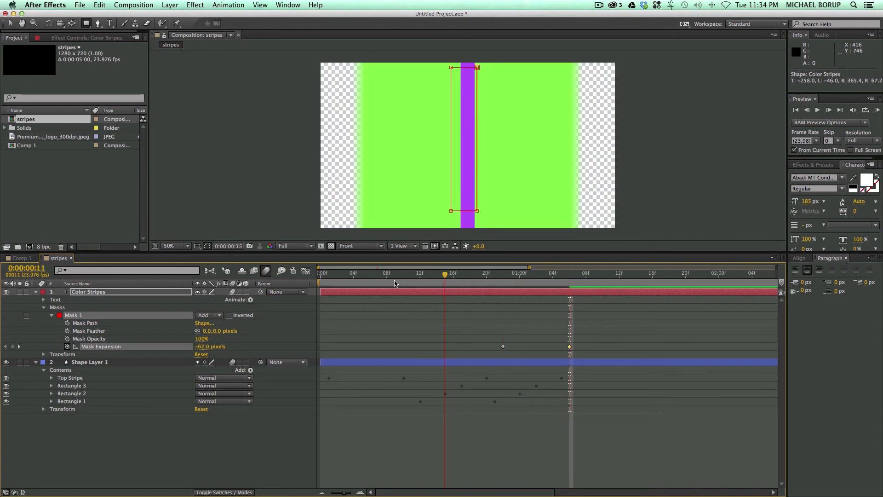
{"action": "left_click", "coordinate": [420, 426]}
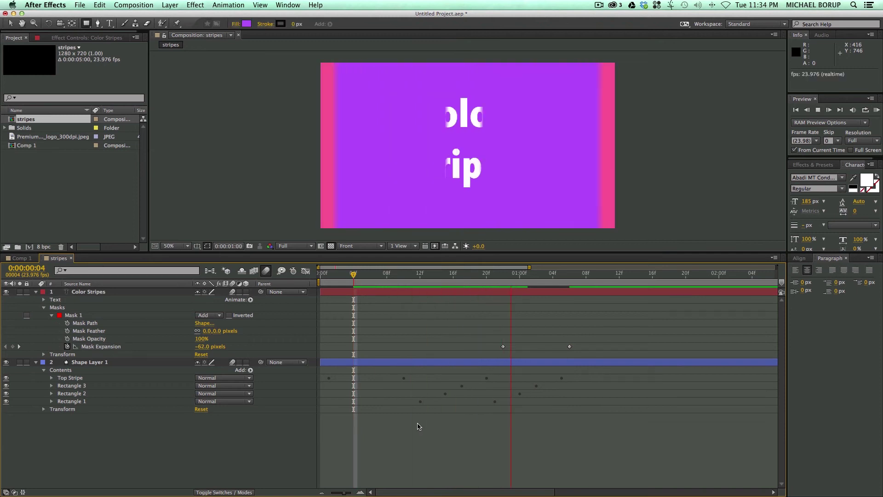
{"action": "key", "text": "space"}
{"action": "key", "text": "space"}
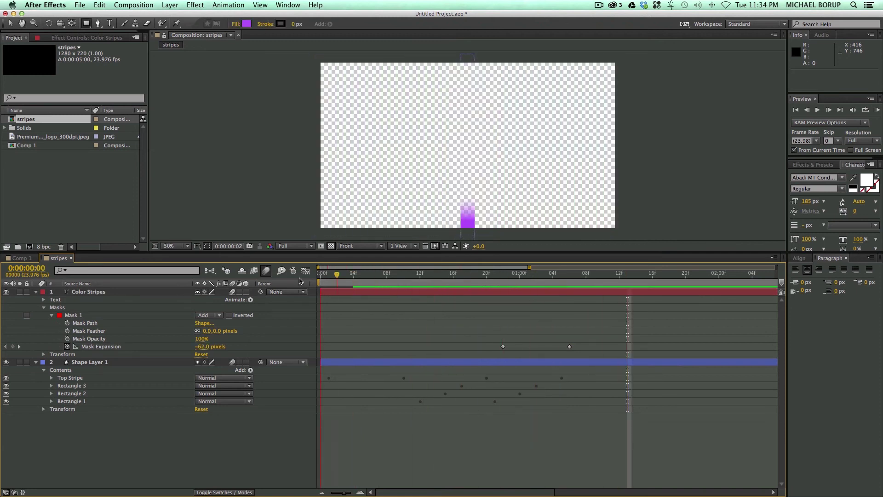
{"action": "key", "text": "space"}
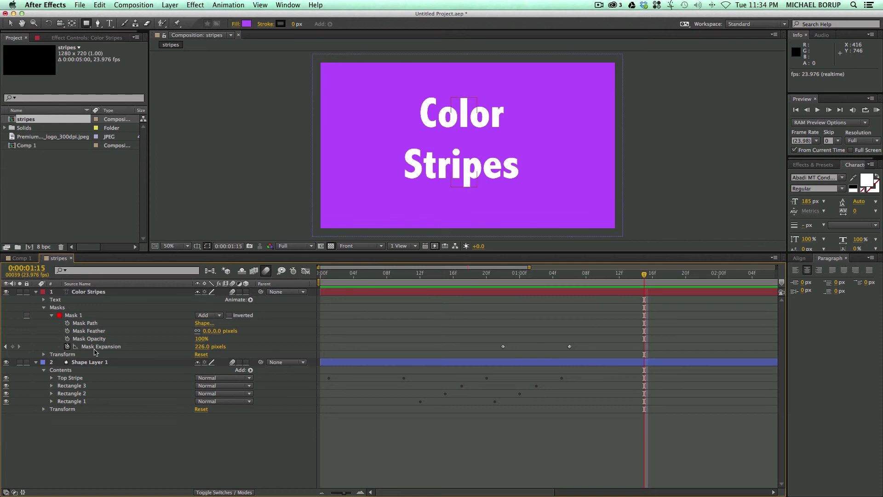
{"action": "left_click", "coordinate": [97, 363]}
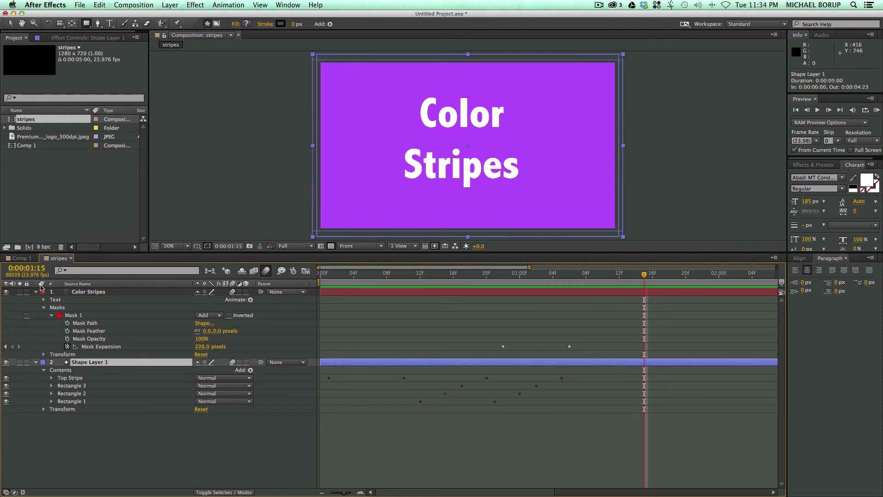
Add a Color Control effect to the stripes shape layer
{"action": "left_click", "coordinate": [35, 292]}
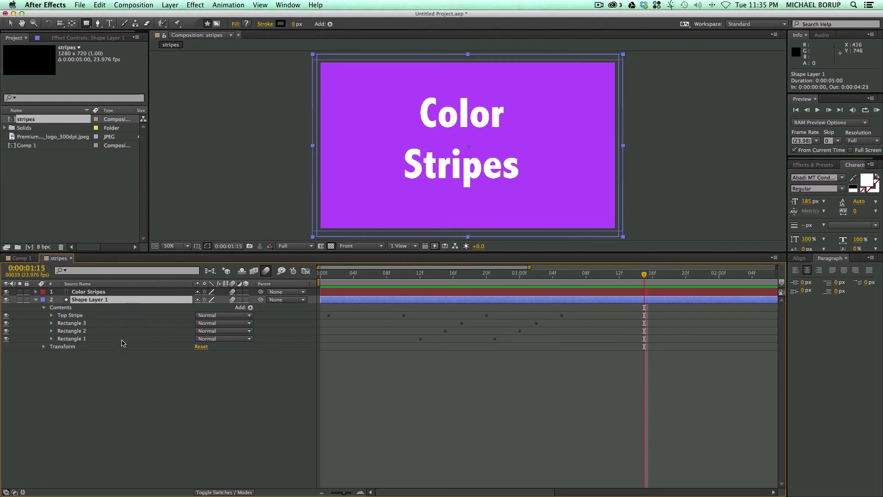
{"action": "left_click", "coordinate": [196, 5]}
{"action": "mouse_move", "coordinate": [224, 109]}
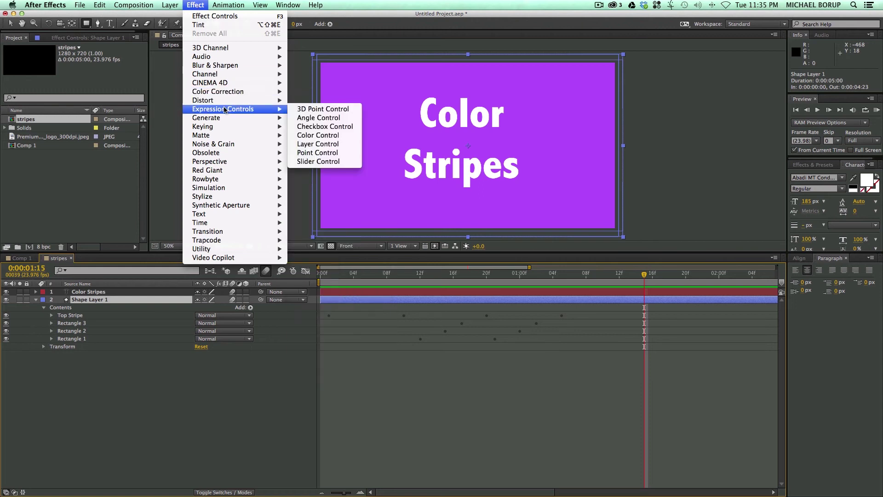
{"action": "left_click", "coordinate": [318, 135]}
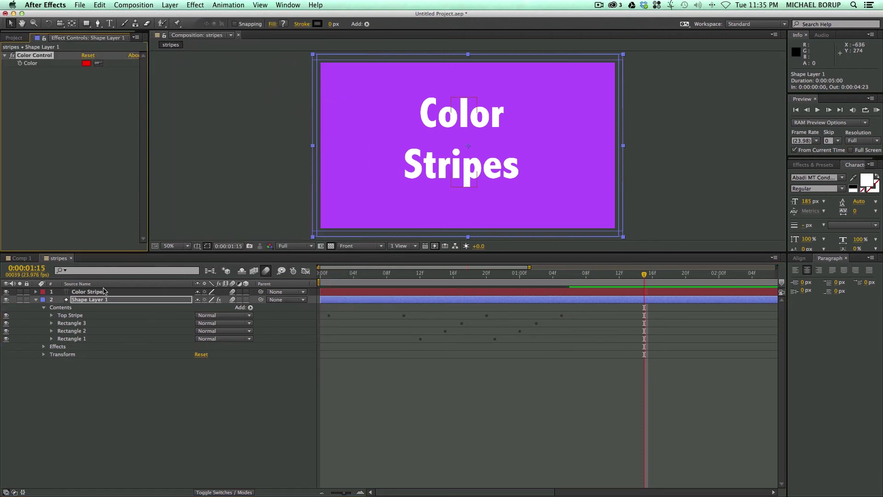
Link Top Stripe's Fill 1 Color to the Color Control via an expression
{"action": "left_click", "coordinate": [51, 316]}
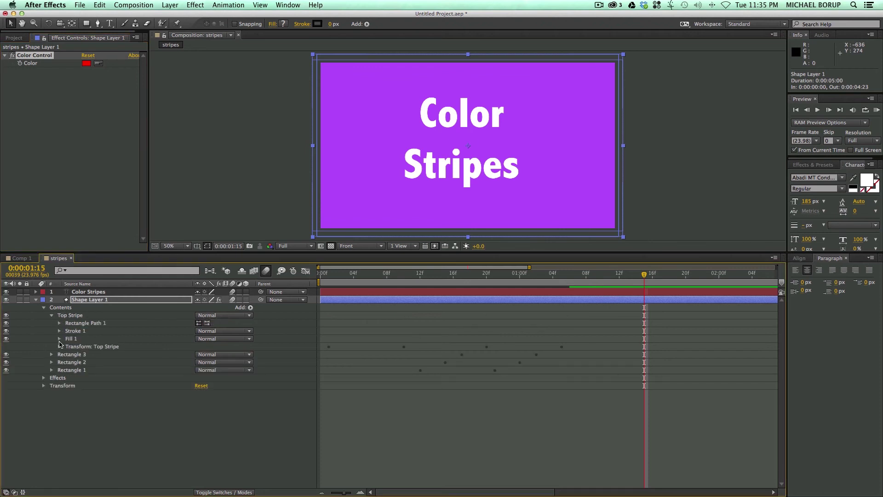
{"action": "left_click", "coordinate": [59, 339]}
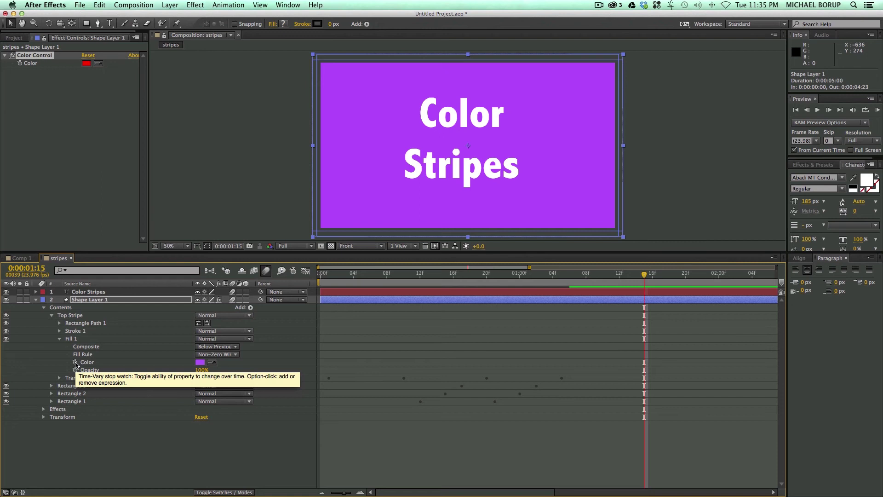
{"action": "left_click", "coordinate": [75, 363], "text": "alt"}
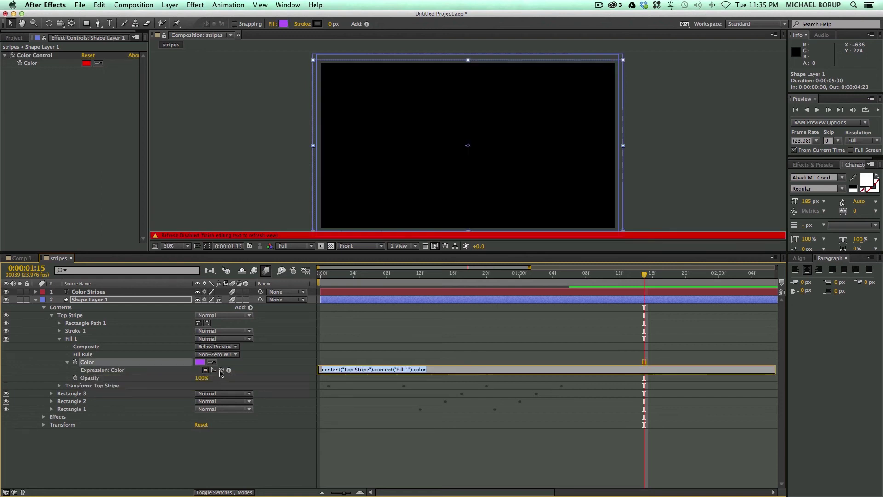
{"action": "left_click_drag", "start_coordinate": [221, 370], "coordinate": [30, 66]}
{"action": "left_click", "coordinate": [52, 84]}
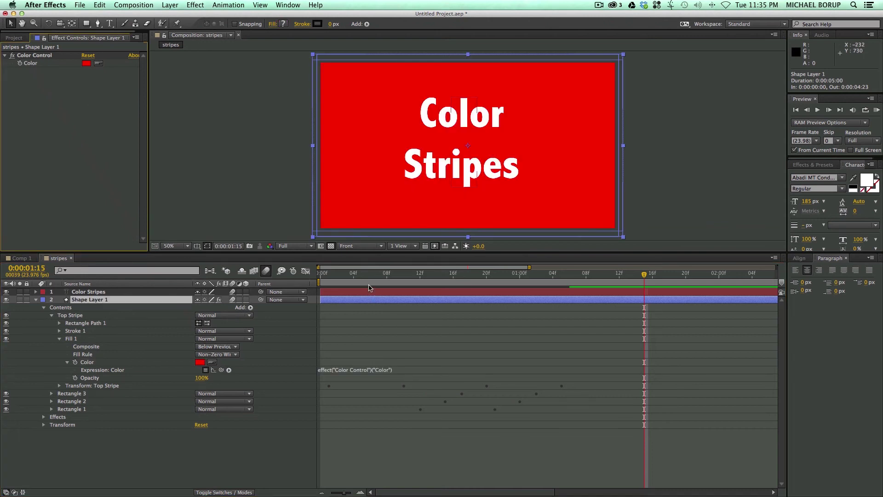
{"action": "left_click", "coordinate": [445, 282]}
{"action": "key", "text": "space"}
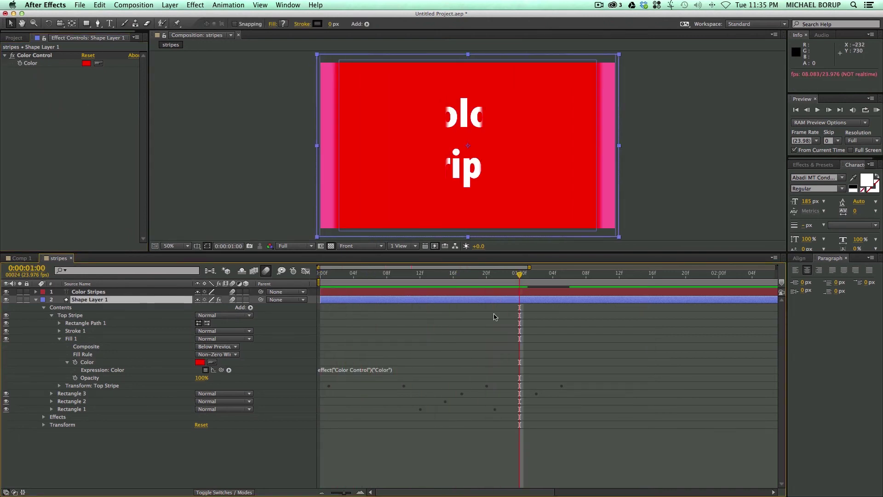
Set the Color Control's colour to magenta CD00FF
{"action": "left_click", "coordinate": [86, 63]}
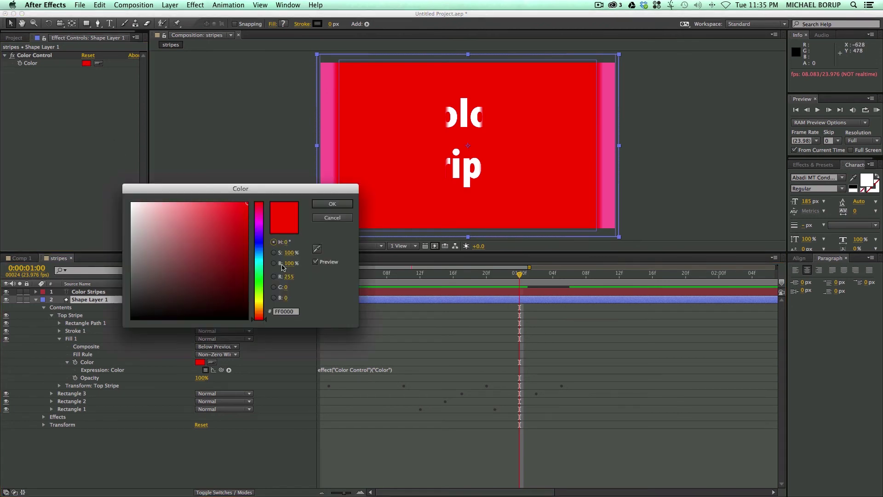
{"action": "left_click", "coordinate": [258, 225]}
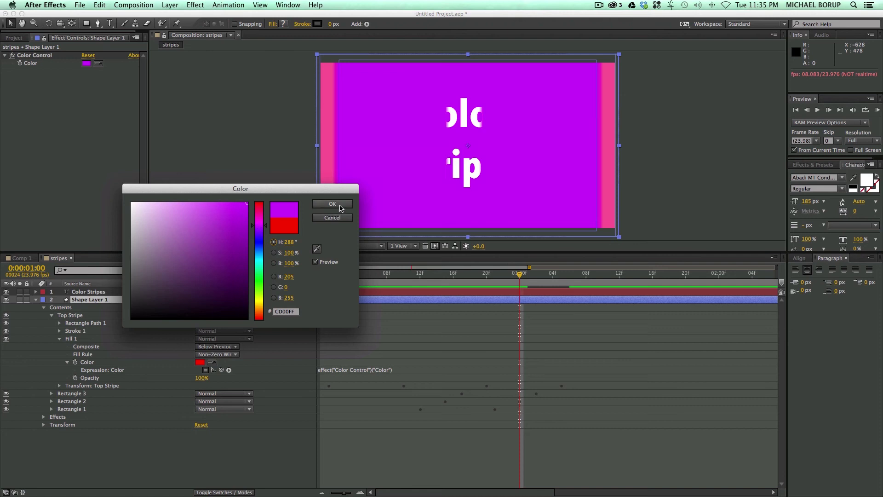
{"action": "left_click", "coordinate": [322, 203]}
{"action": "left_click", "coordinate": [507, 419]}
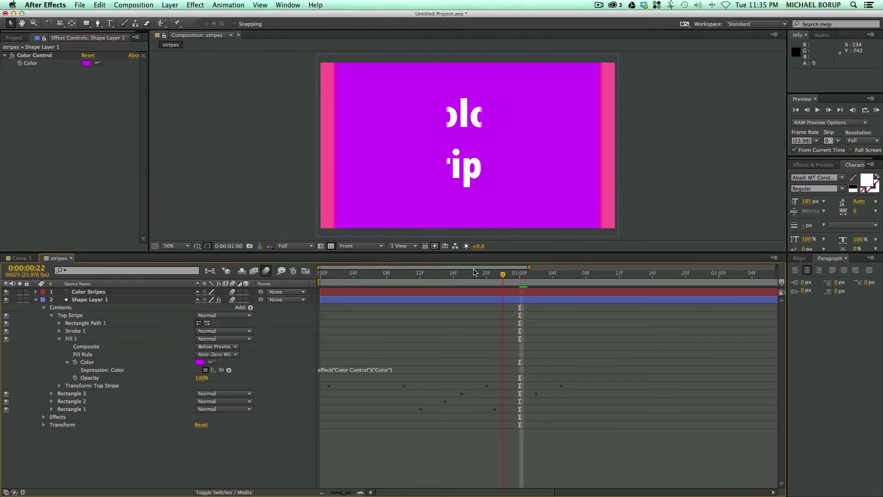
{"action": "key", "text": "Home"}
Duplicate Shape Layer 1 and shift the copy to start around 10 frames, then preview
{"action": "left_click", "coordinate": [36, 300]}
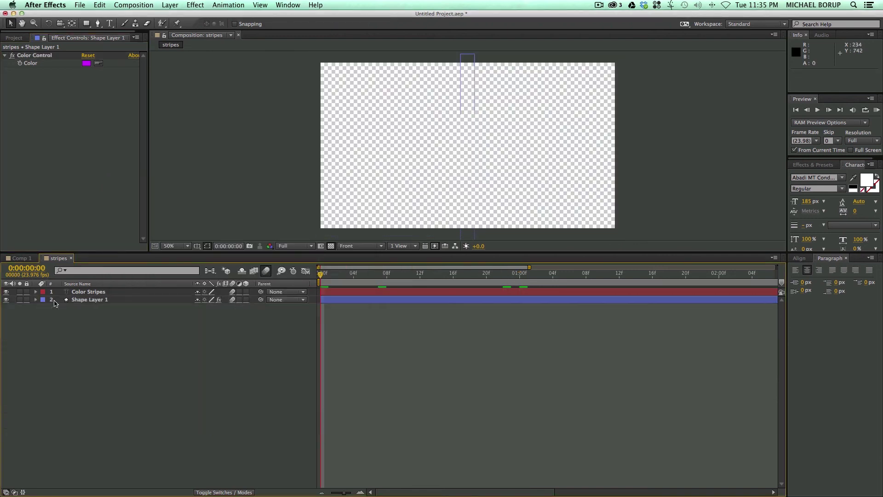
{"action": "left_click", "coordinate": [105, 301]}
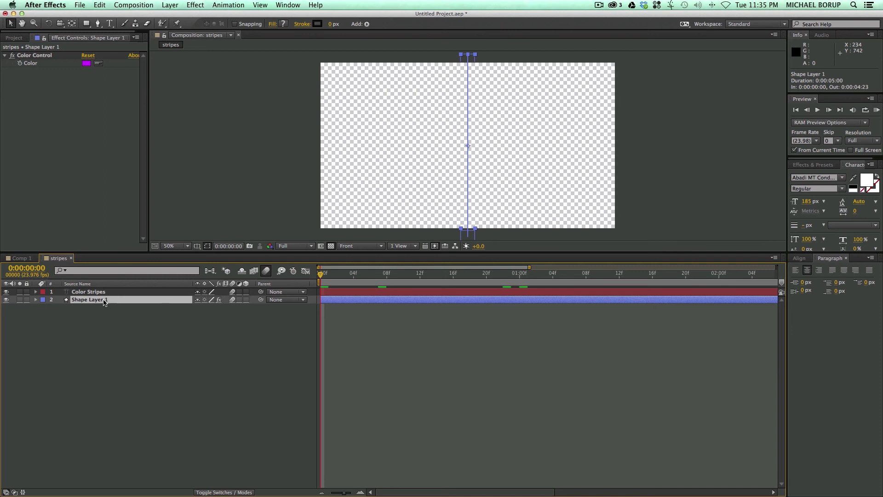
{"action": "key", "text": "super+d"}
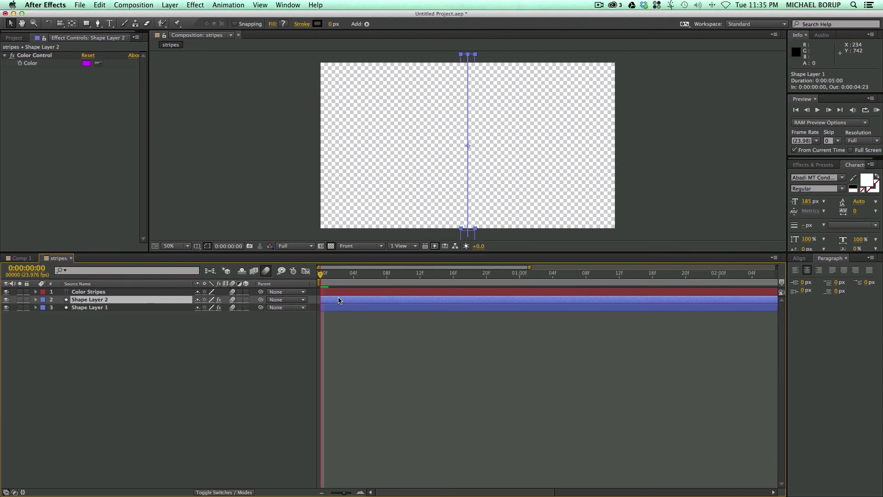
{"action": "left_click_drag", "start_coordinate": [339, 300], "coordinate": [450, 302]}
{"action": "key", "text": "space"}
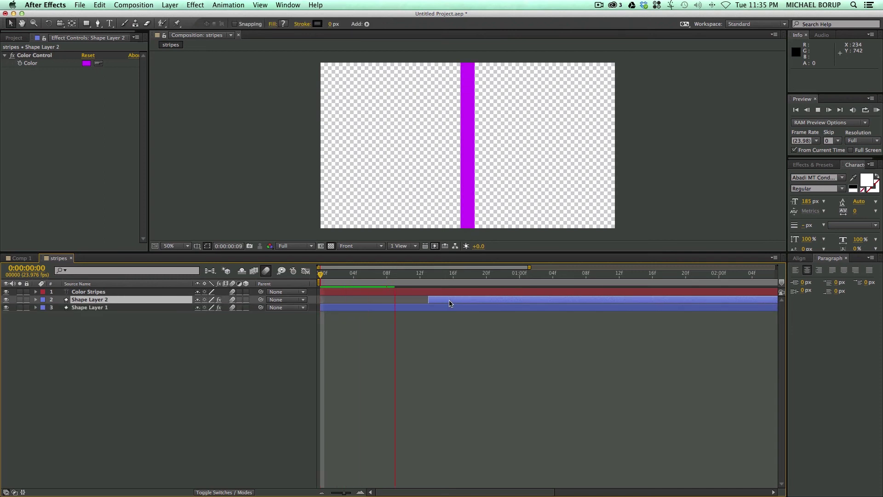
{"action": "key", "text": "space"}
Move Shape Layer 2 to start near 1:09 and bring it to the top of the stack
{"action": "left_click_drag", "start_coordinate": [517, 302], "coordinate": [629, 302]}
{"action": "key", "text": "space"}
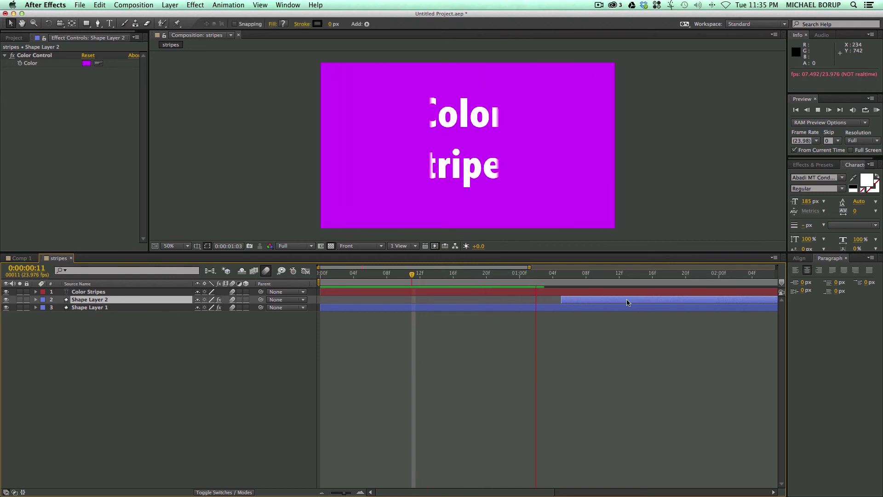
{"action": "key", "text": "space"}
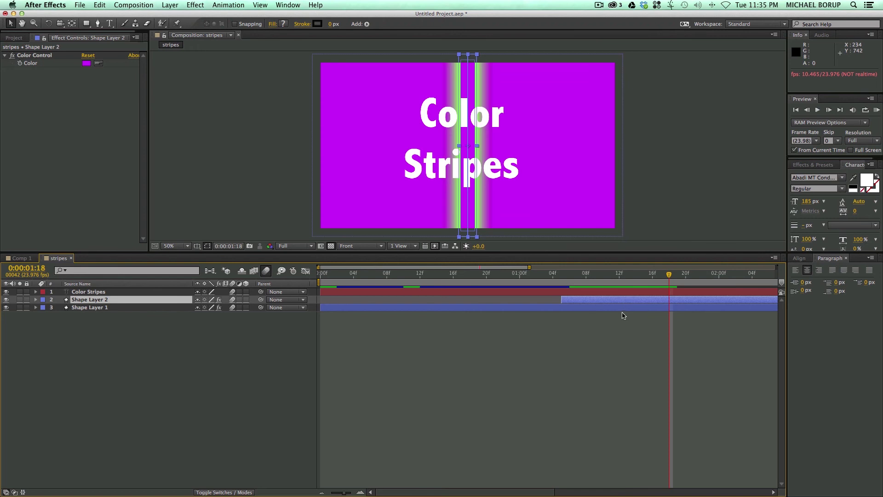
{"action": "key", "text": "super+bracketright"}
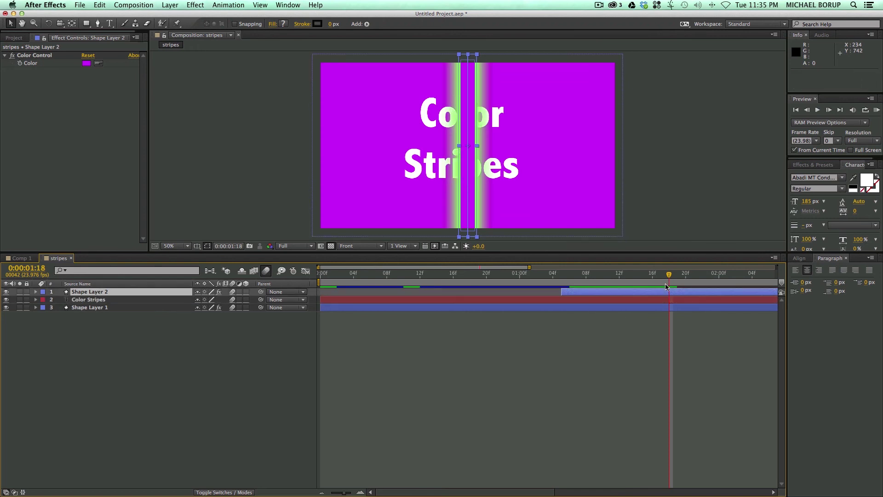
{"action": "left_click_drag", "start_coordinate": [613, 292], "coordinate": [646, 292]}
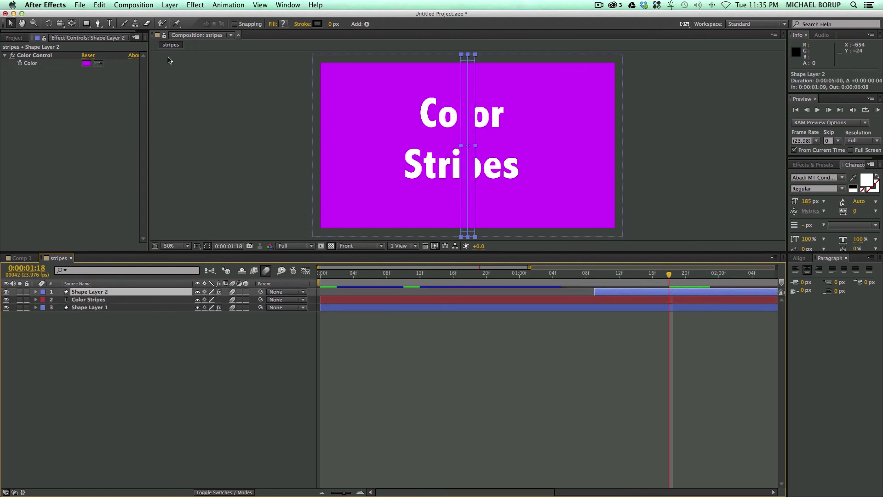
Set Shape Layer 2's Color Control to teal 00FFCC and preview the wipe
{"action": "left_click", "coordinate": [86, 63]}
{"action": "left_click", "coordinate": [259, 266]}
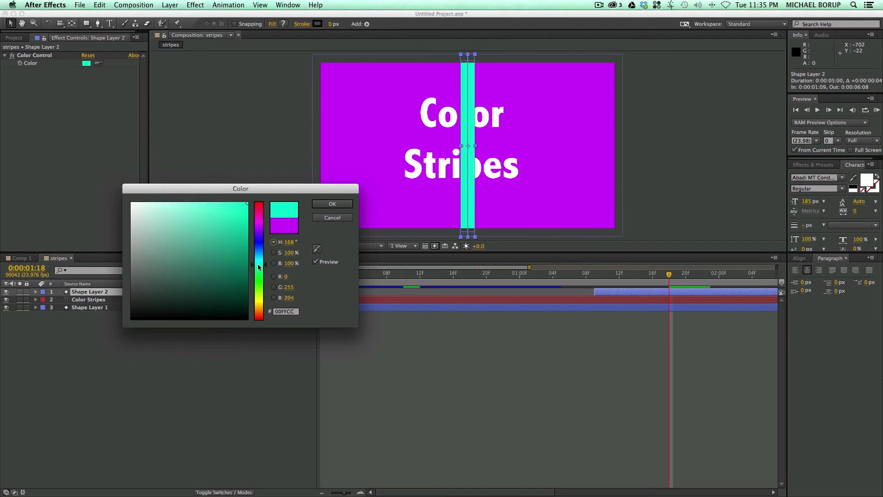
{"action": "left_click", "coordinate": [332, 204]}
{"action": "key", "text": "space"}
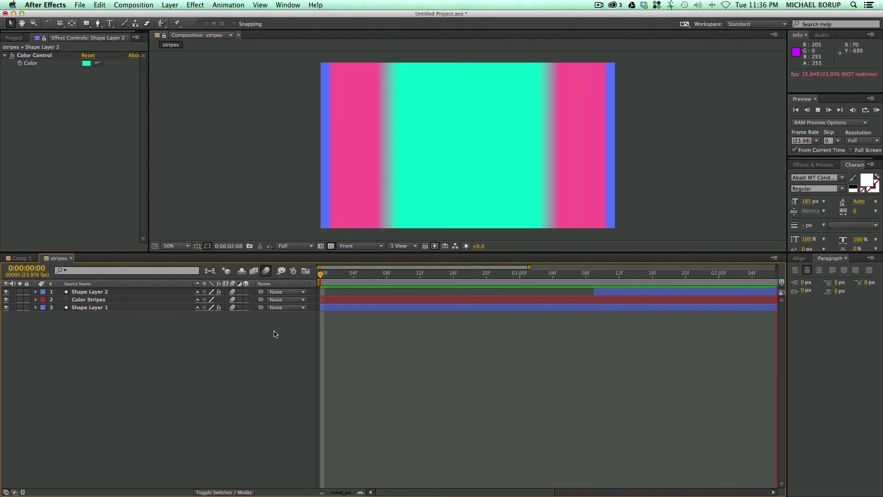
{"action": "key", "text": "space"}
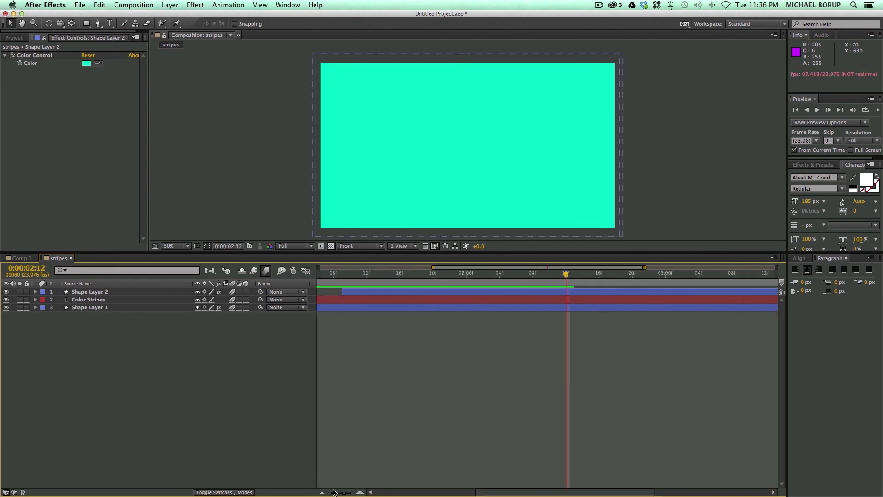
Show the full five-second timeline, try a mint shade, then cancel to keep teal
{"action": "left_click_drag", "start_coordinate": [342, 492], "coordinate": [327, 492]}
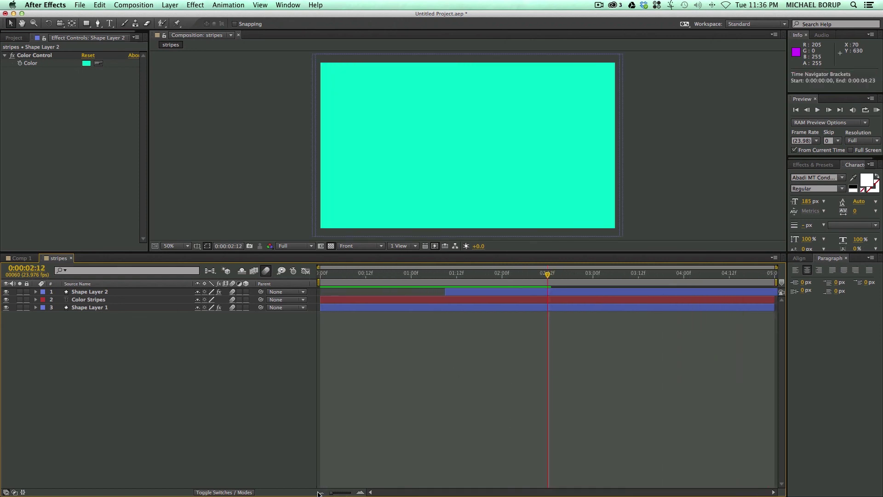
{"action": "left_click", "coordinate": [463, 291]}
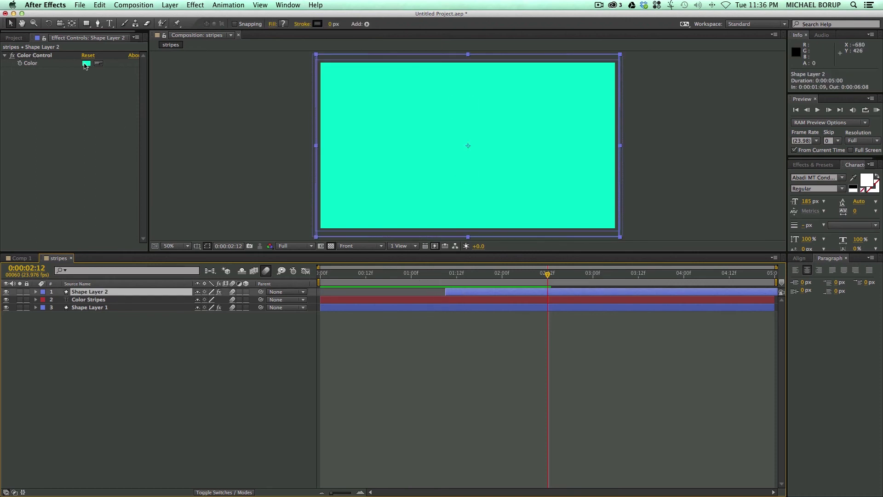
{"action": "left_click", "coordinate": [86, 64]}
{"action": "left_click", "coordinate": [174, 250]}
{"action": "left_click", "coordinate": [198, 219]}
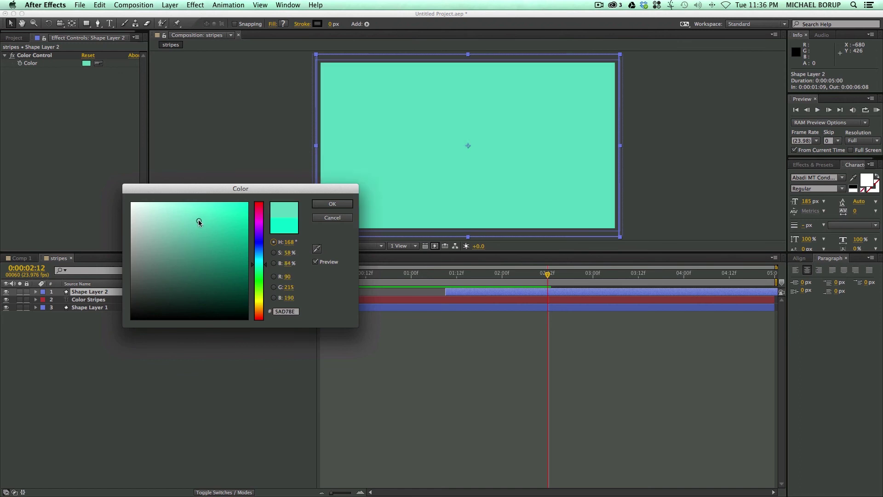
{"action": "left_click", "coordinate": [332, 217]}
{"action": "key", "text": "space"}
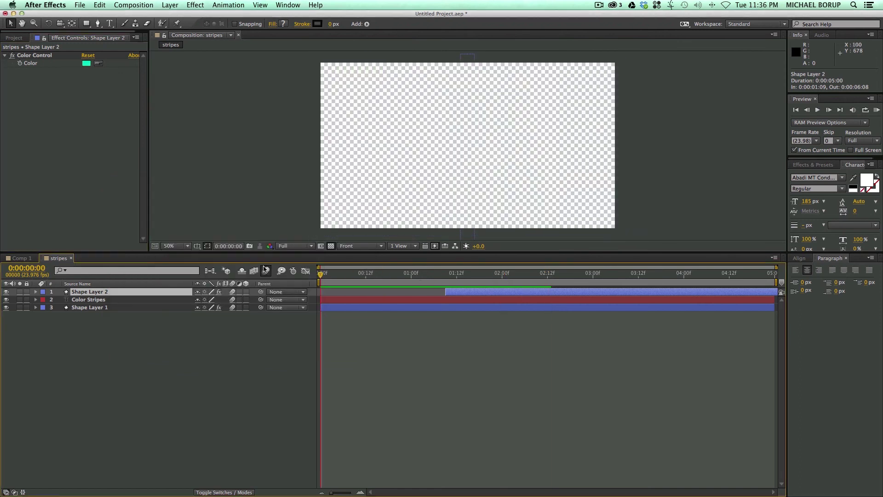
{"action": "key", "text": "space"}
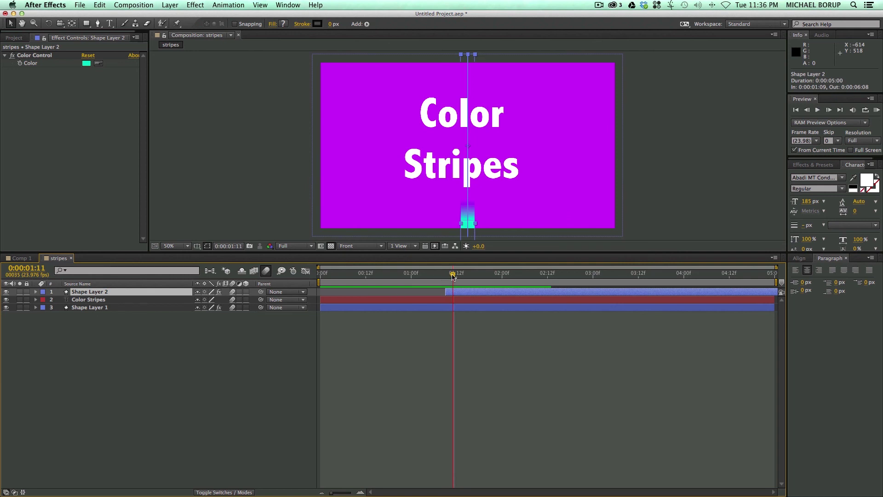
Scrub the timeline to check the teal stripe around three seconds and back to 2:18
{"action": "mouse_move", "coordinate": [453, 276]}
{"action": "left_mouse_down"}
{"action": "mouse_move", "coordinate": [394, 276]}
{"action": "mouse_move", "coordinate": [601, 276]}
{"action": "left_mouse_up"}
{"action": "left_click", "coordinate": [529, 339]}
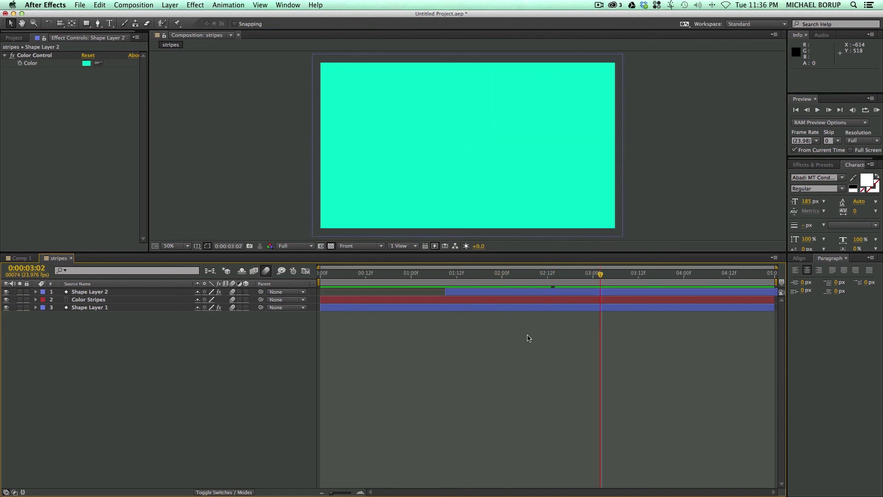
{"action": "left_click", "coordinate": [510, 293]}
{"action": "left_click_drag", "start_coordinate": [509, 276], "coordinate": [321, 276]}
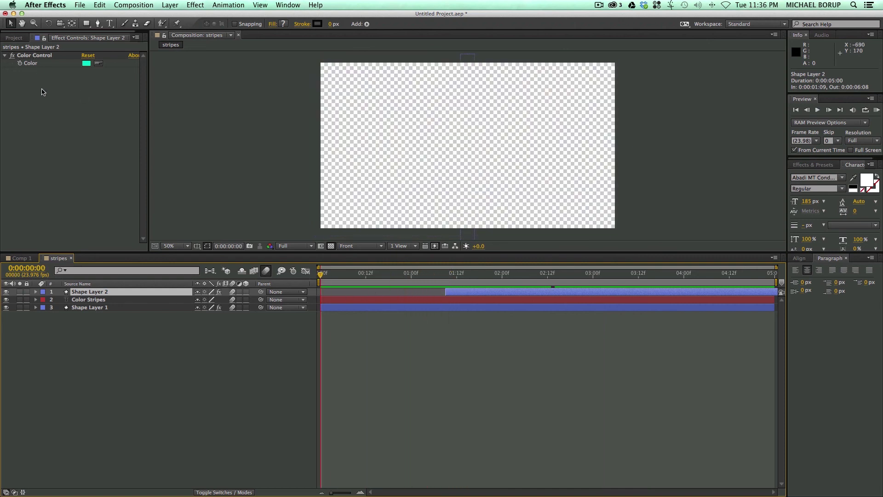
{"action": "left_click", "coordinate": [409, 361]}
Delete the Shape Layer 2 copy and return the playhead to the first frame
{"action": "left_click", "coordinate": [474, 294]}
{"action": "key", "text": "space"}
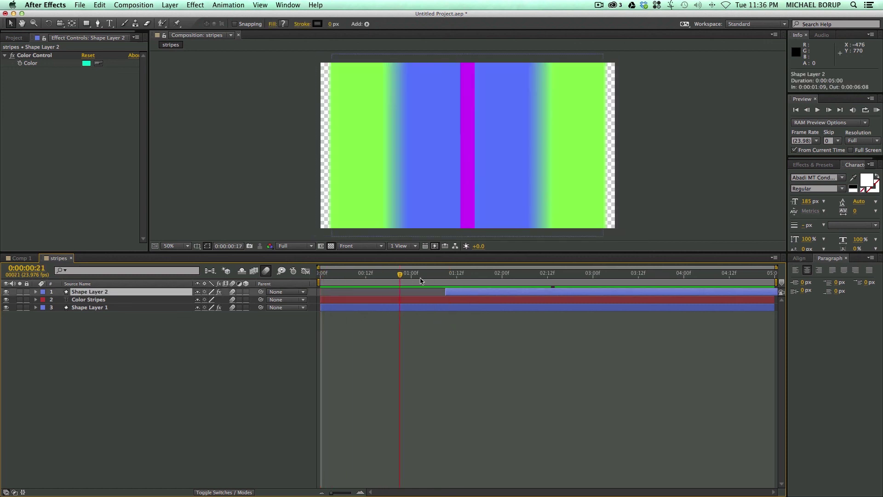
{"action": "key", "text": "Delete"}
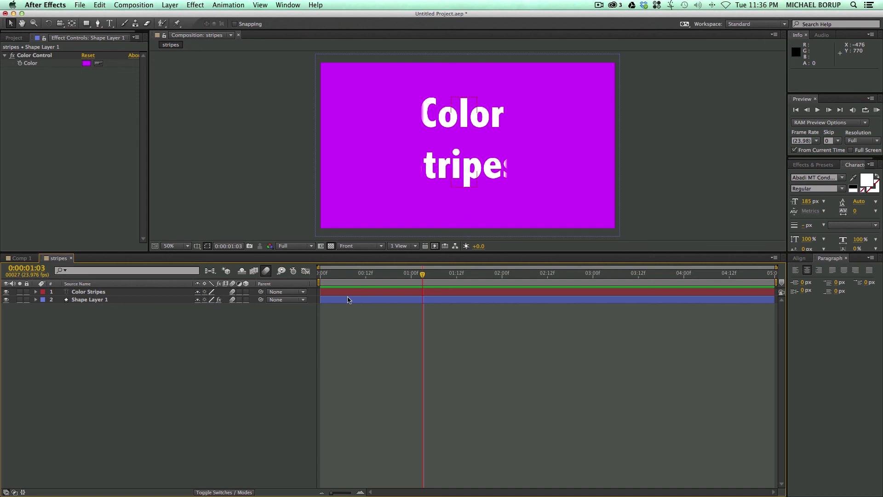
{"action": "left_click", "coordinate": [133, 302]}
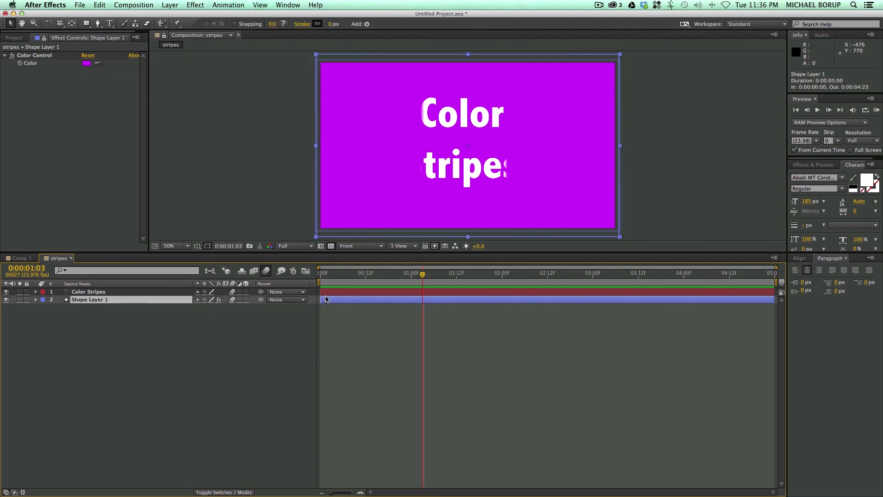
{"action": "key", "text": "Home"}
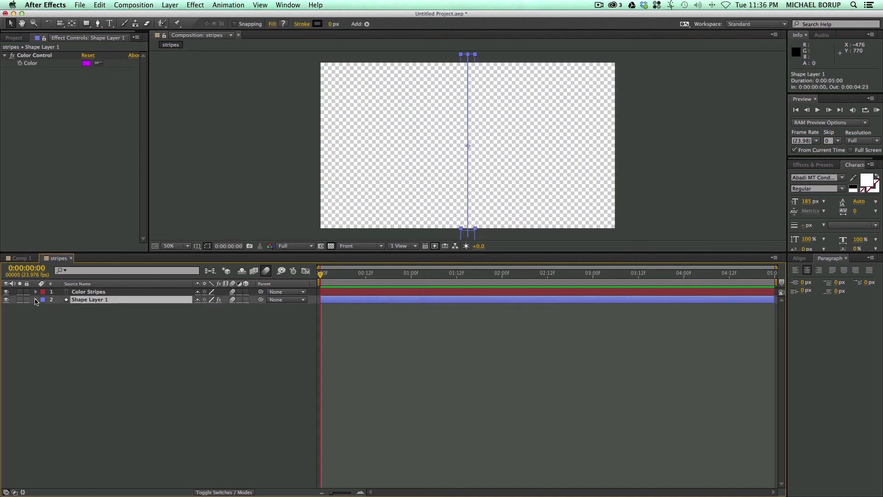
Expand Shape Layer 1 and inspect the stripe groups inside Contents
{"action": "left_click", "coordinate": [36, 300]}
{"action": "left_click", "coordinate": [43, 308]}
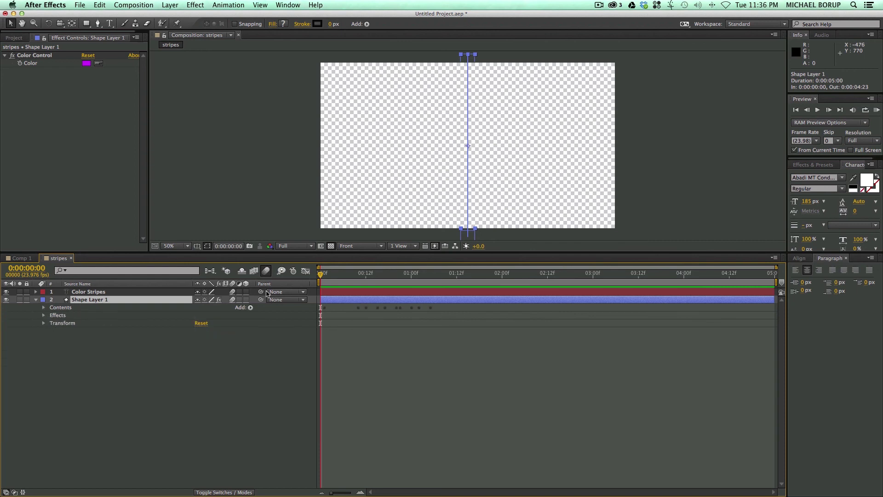
{"action": "left_click", "coordinate": [59, 309]}
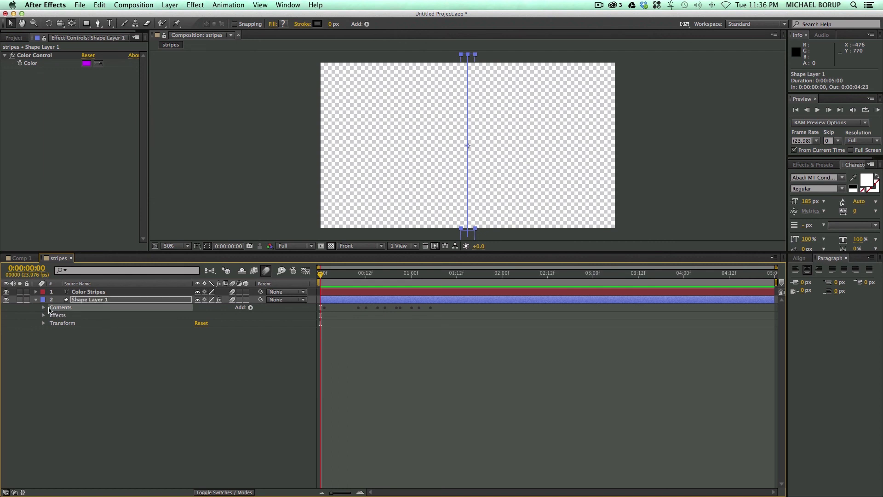
{"action": "left_click", "coordinate": [44, 308]}
{"action": "left_click", "coordinate": [52, 315]}
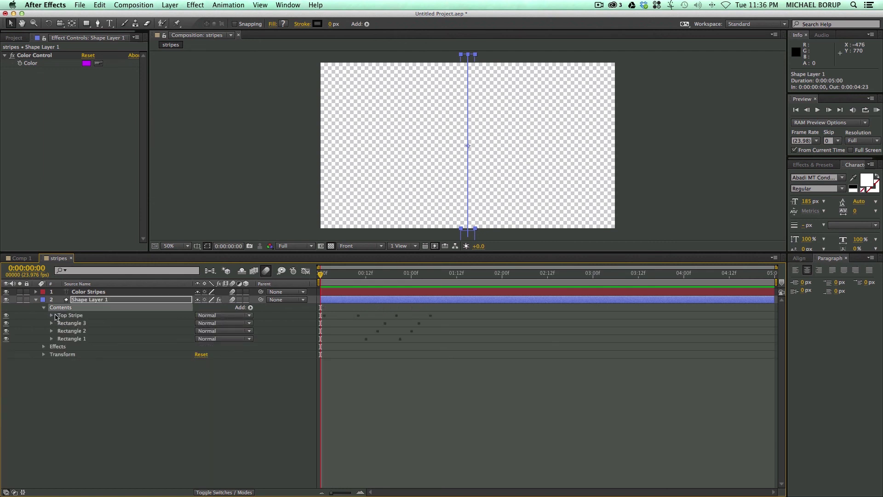
{"action": "left_click", "coordinate": [45, 308]}
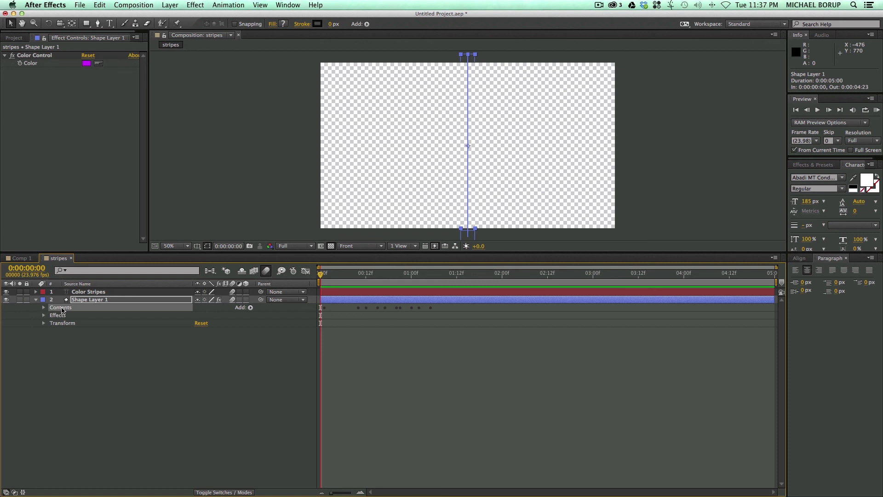
Check the Color Control under Effects, then select both Contents and Effects groups
{"action": "left_click", "coordinate": [44, 316]}
{"action": "left_click", "coordinate": [71, 323]}
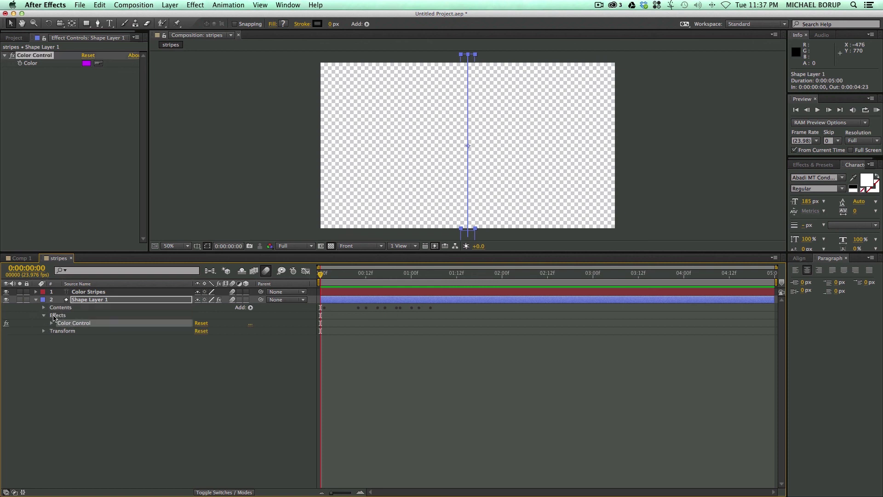
{"action": "left_click", "coordinate": [58, 315]}
{"action": "left_click", "coordinate": [44, 315]}
{"action": "left_click", "coordinate": [61, 308]}
{"action": "left_click", "coordinate": [58, 315], "text": "shift"}
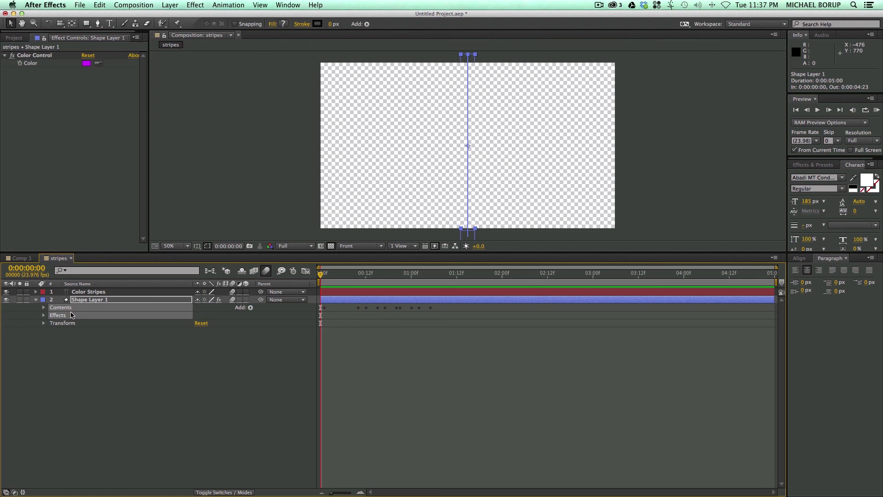
Save the selected groups as animation preset 'Stripes' in the AAA MIKEY folder
{"action": "left_click", "coordinate": [804, 166]}
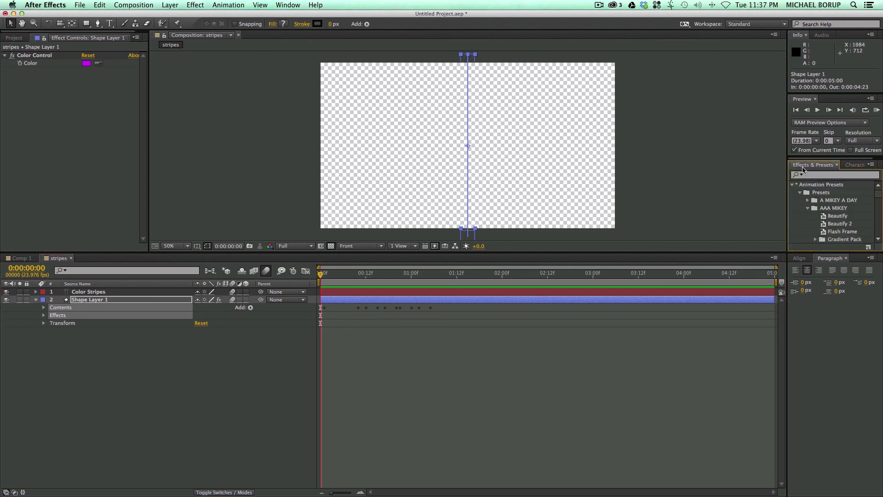
{"action": "left_click_drag", "start_coordinate": [787, 255], "coordinate": [750, 293]}
{"action": "left_click", "coordinate": [872, 162]}
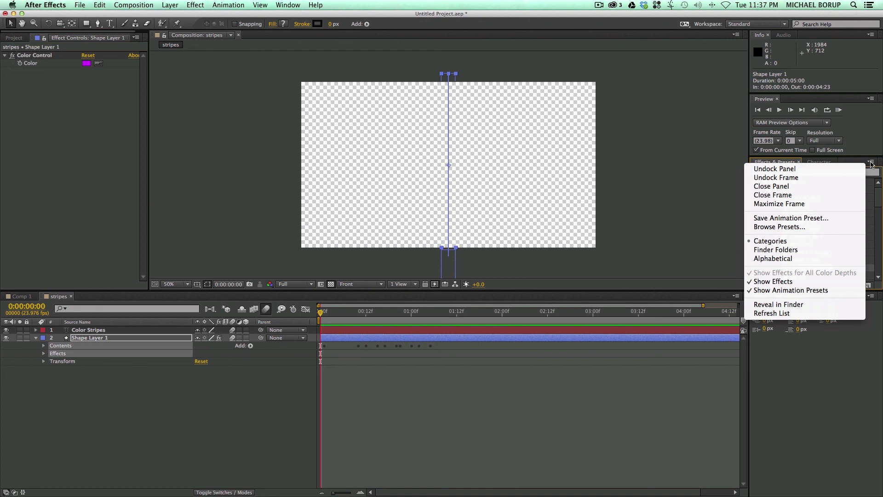
{"action": "left_click", "coordinate": [808, 219]}
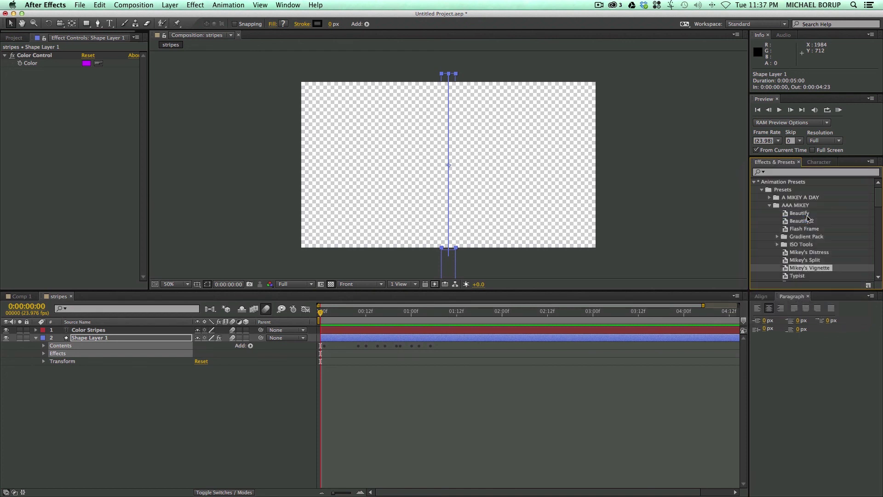
{"action": "type", "text": "S"}
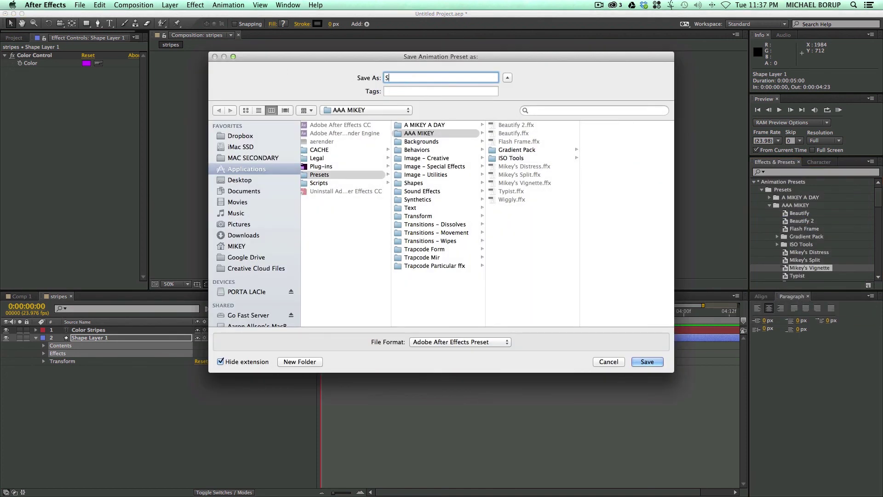
{"action": "type", "text": "tripes"}
{"action": "key", "text": "Return"}
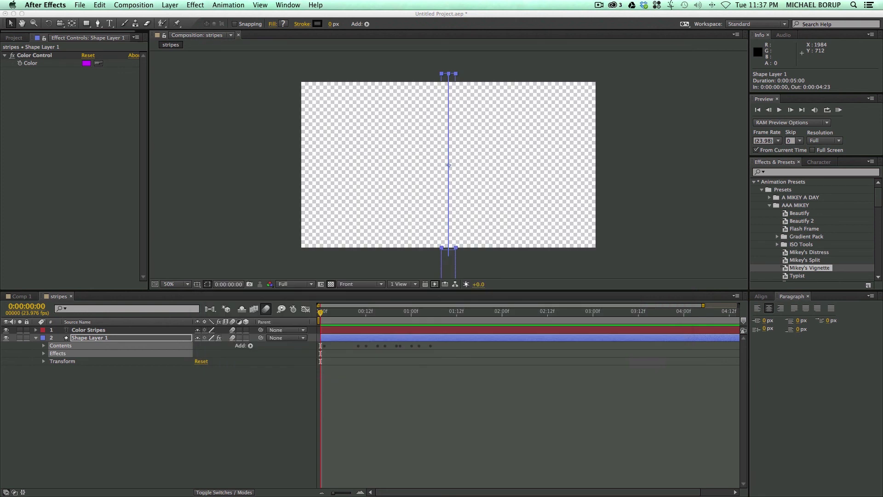
{"action": "left_click", "coordinate": [306, 161]}
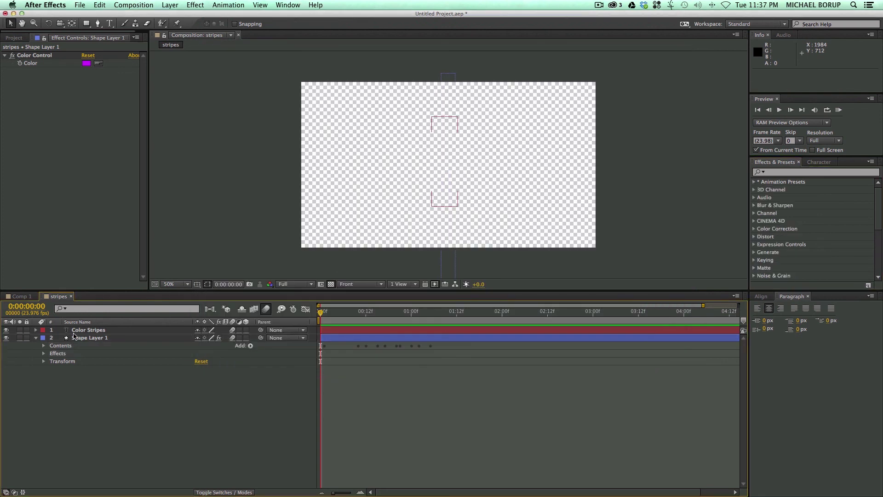
Hide Shape Layer 1 and create a new empty Shape Layer 2 via Layer > New
{"action": "left_click", "coordinate": [6, 338]}
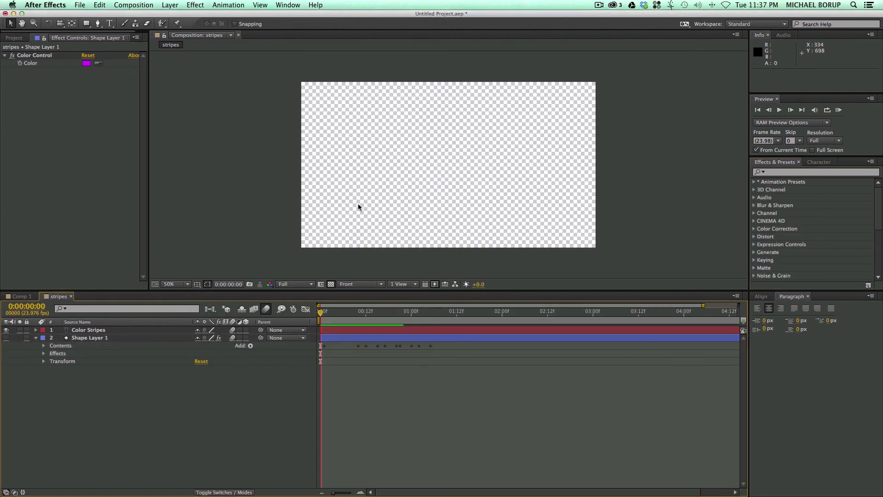
{"action": "left_click", "coordinate": [175, 6]}
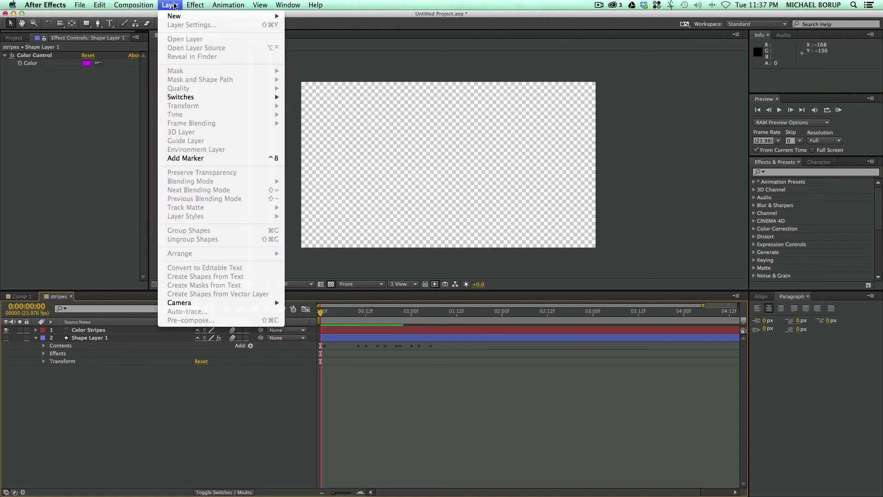
{"action": "mouse_move", "coordinate": [184, 16]}
{"action": "left_click", "coordinate": [357, 62]}
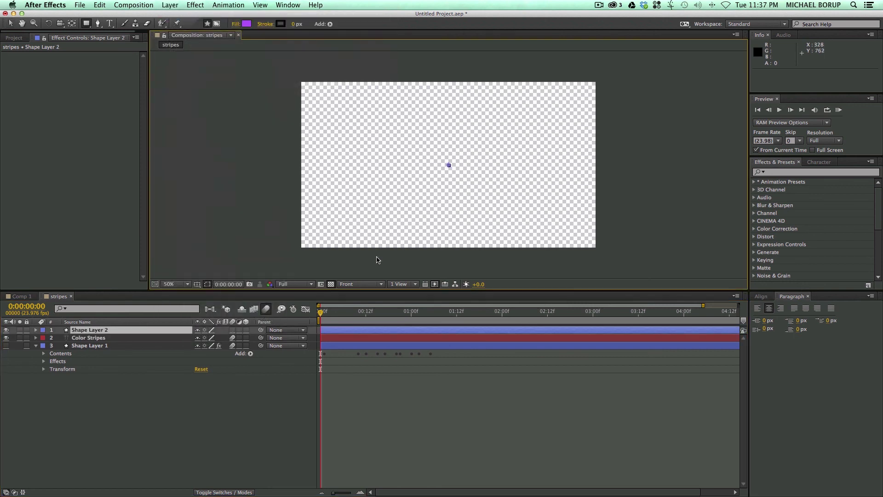
{"action": "left_click", "coordinate": [346, 331]}
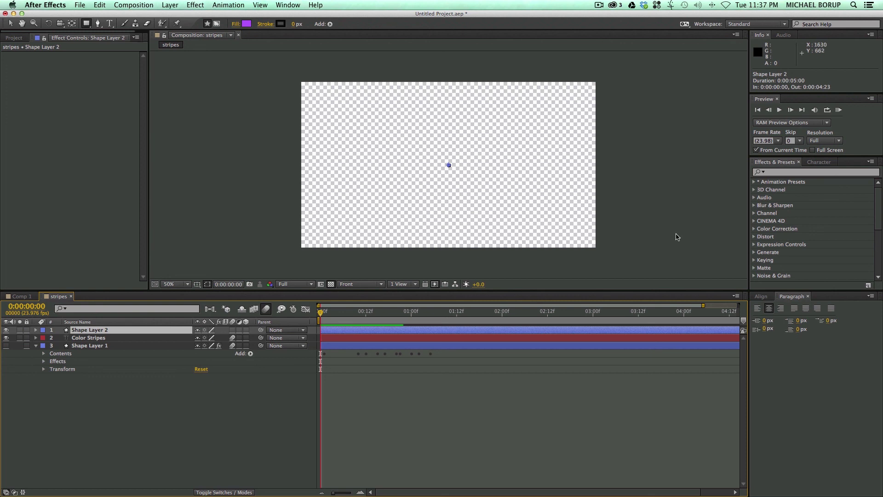
Apply the Stripes preset from Animation Presets > AAA MIKEY onto Shape Layer 2
{"action": "left_click", "coordinate": [754, 182]}
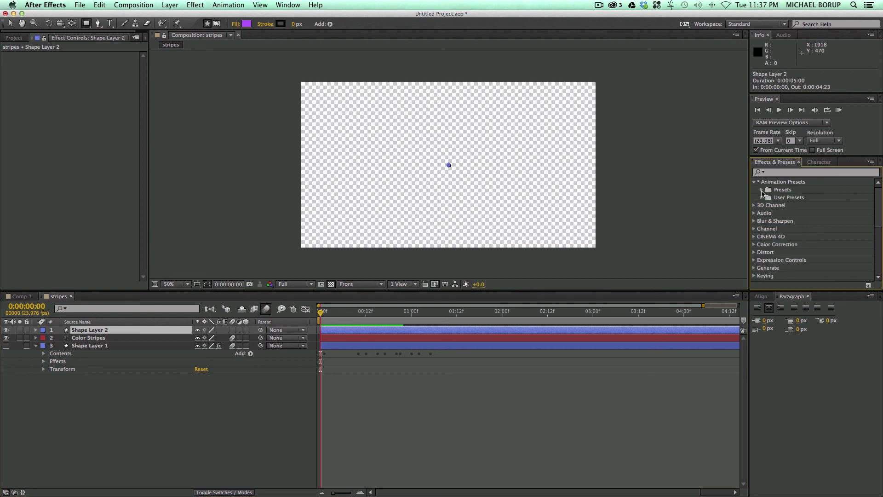
{"action": "left_click", "coordinate": [762, 190]}
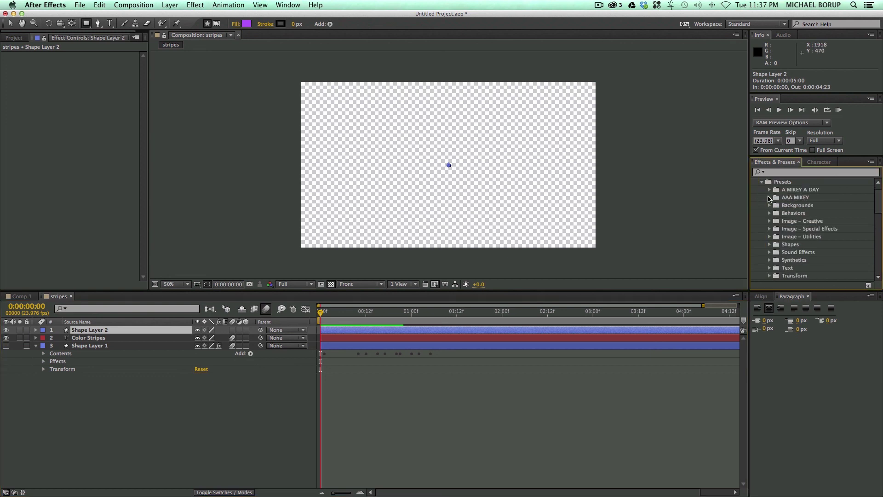
{"action": "left_click", "coordinate": [769, 198]}
{"action": "scroll", "coordinate": [819, 260], "scroll_direction": "down", "scroll_amount": 3}
{"action": "left_click", "coordinate": [791, 242]}
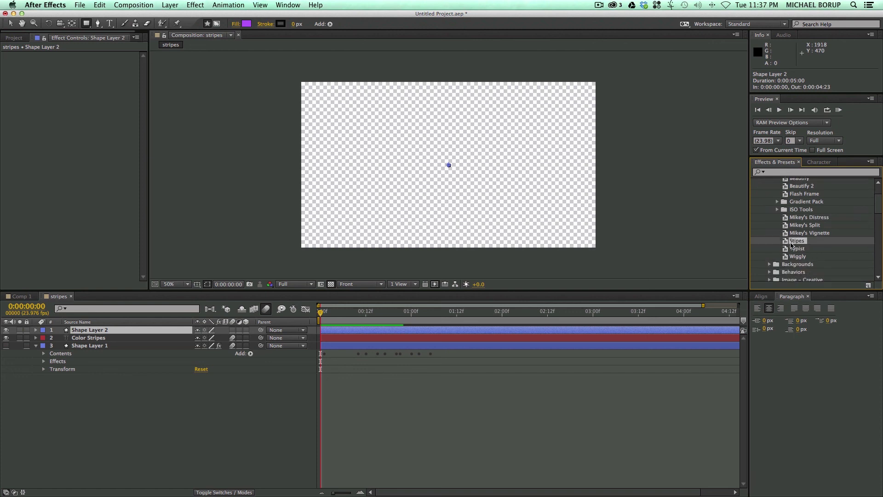
{"action": "left_click_drag", "start_coordinate": [791, 244], "coordinate": [344, 331]}
{"action": "left_click", "coordinate": [359, 399]}
Preview the preset-driven magenta stripe wipe from the first frame
{"action": "key", "text": "v"}
{"action": "key", "text": "space"}
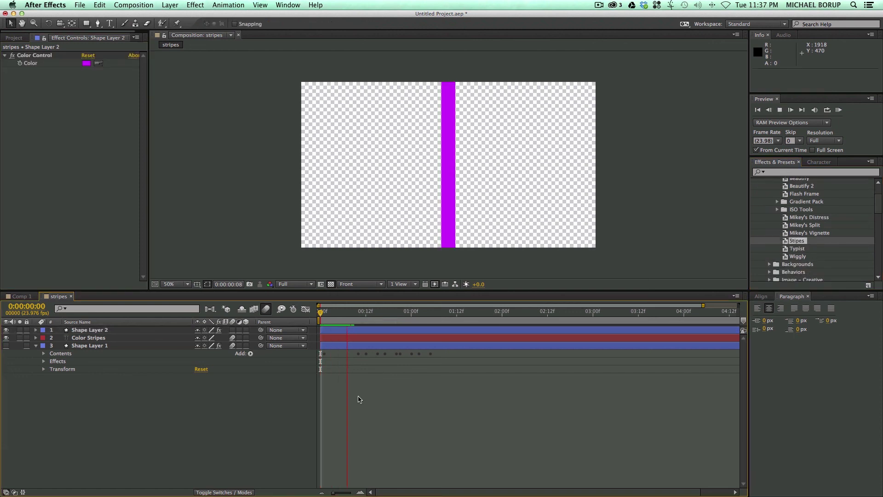
{"action": "key", "text": "space"}
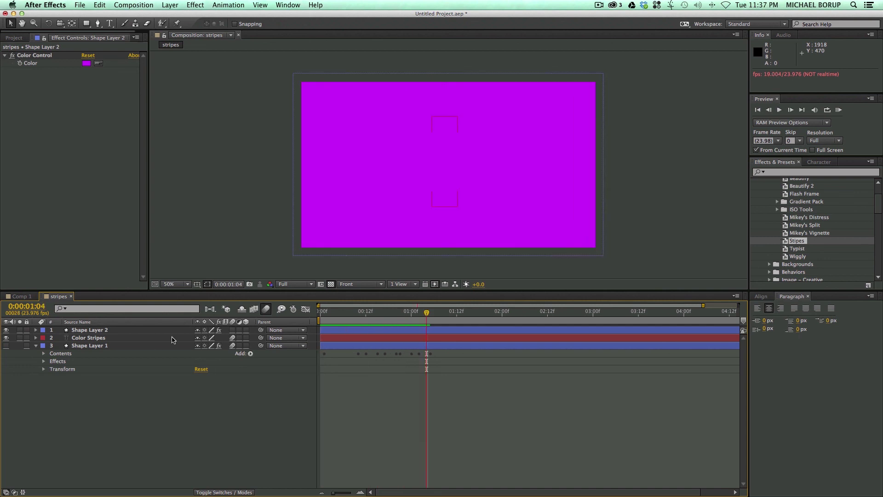
{"action": "left_click", "coordinate": [40, 57]}
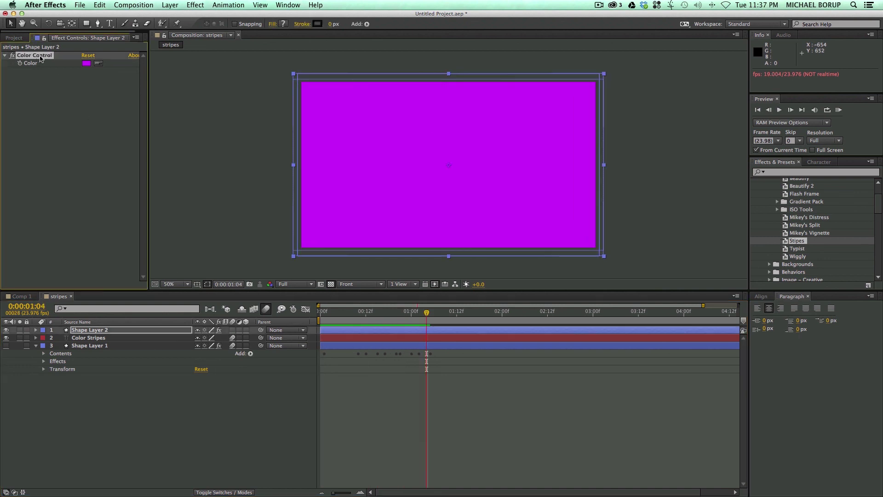
{"action": "key", "text": "Home"}
{"action": "key", "text": "space"}
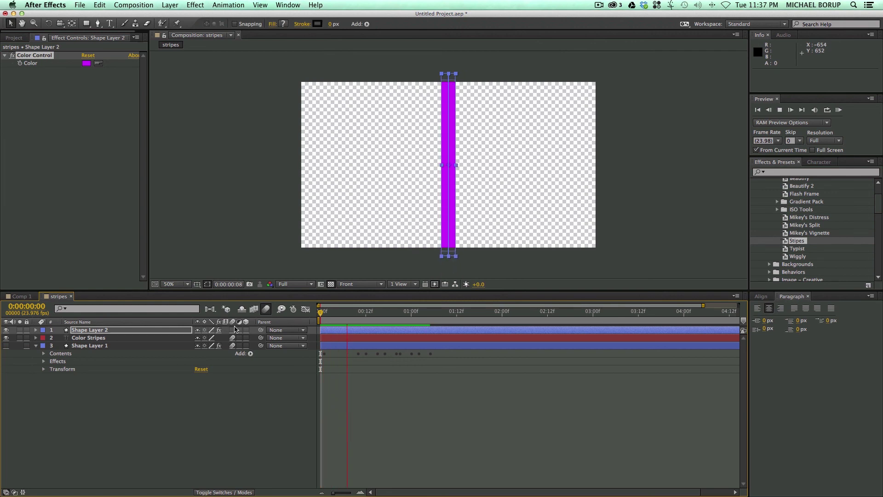
{"action": "key", "text": "space"}
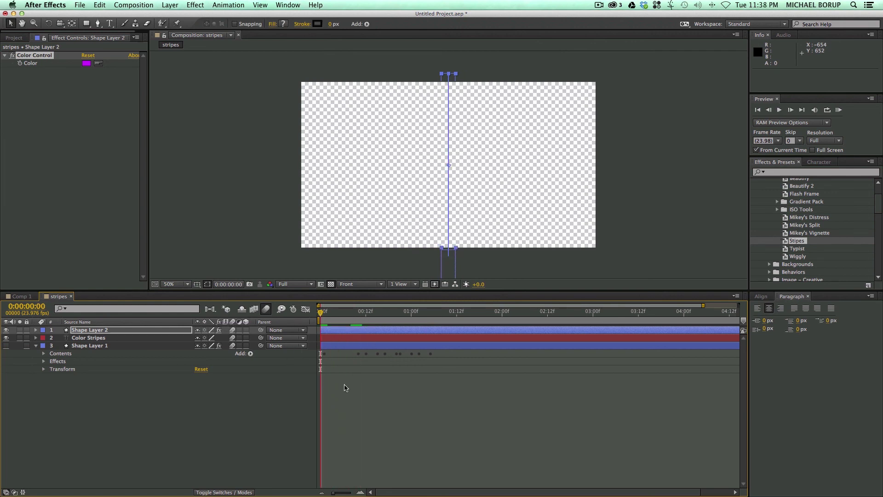
Replay the wipe, stop partway, and reveal Shape Layer 2's Scale of 69.0,176.0%
{"action": "left_click", "coordinate": [346, 388]}
{"action": "key", "text": "space"}
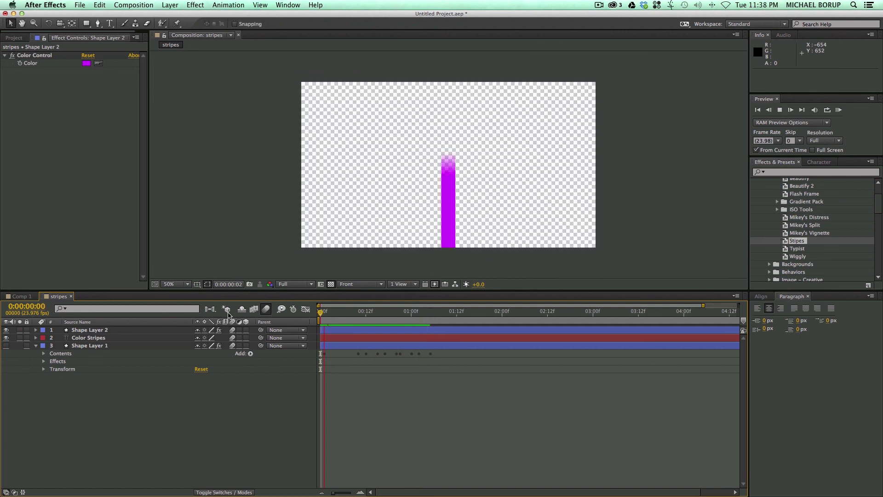
{"action": "left_click", "coordinate": [388, 346]}
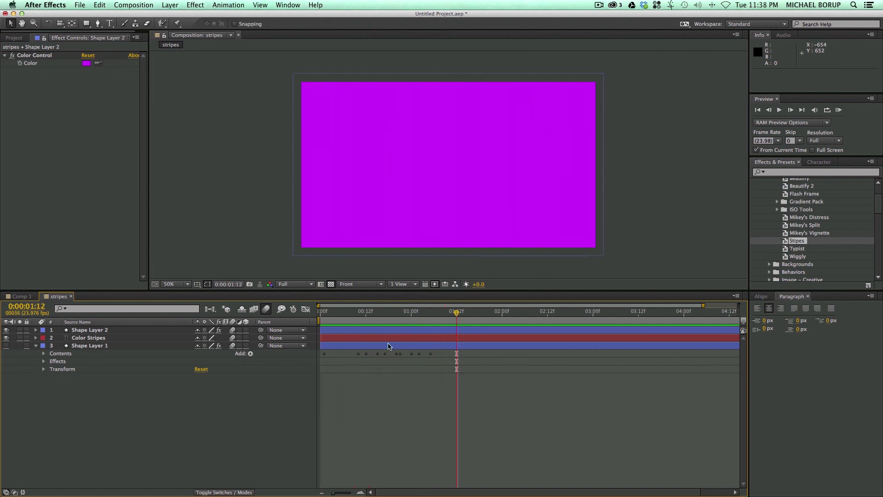
{"action": "key", "text": "space"}
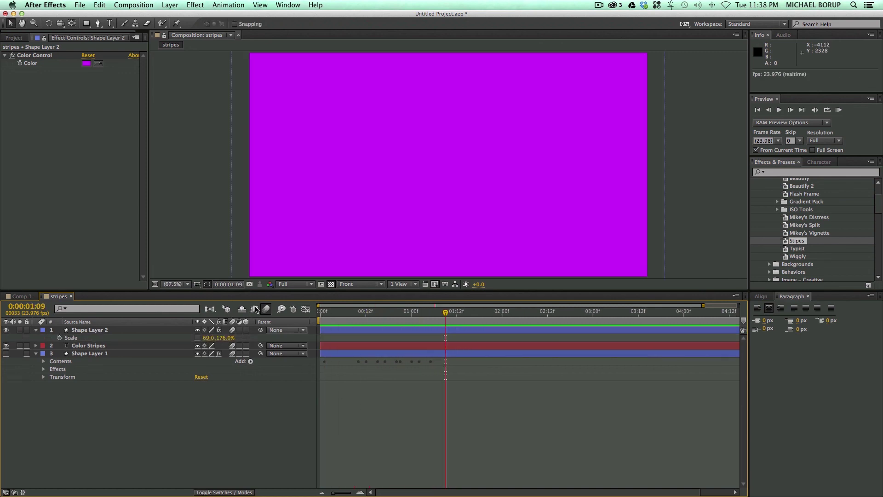